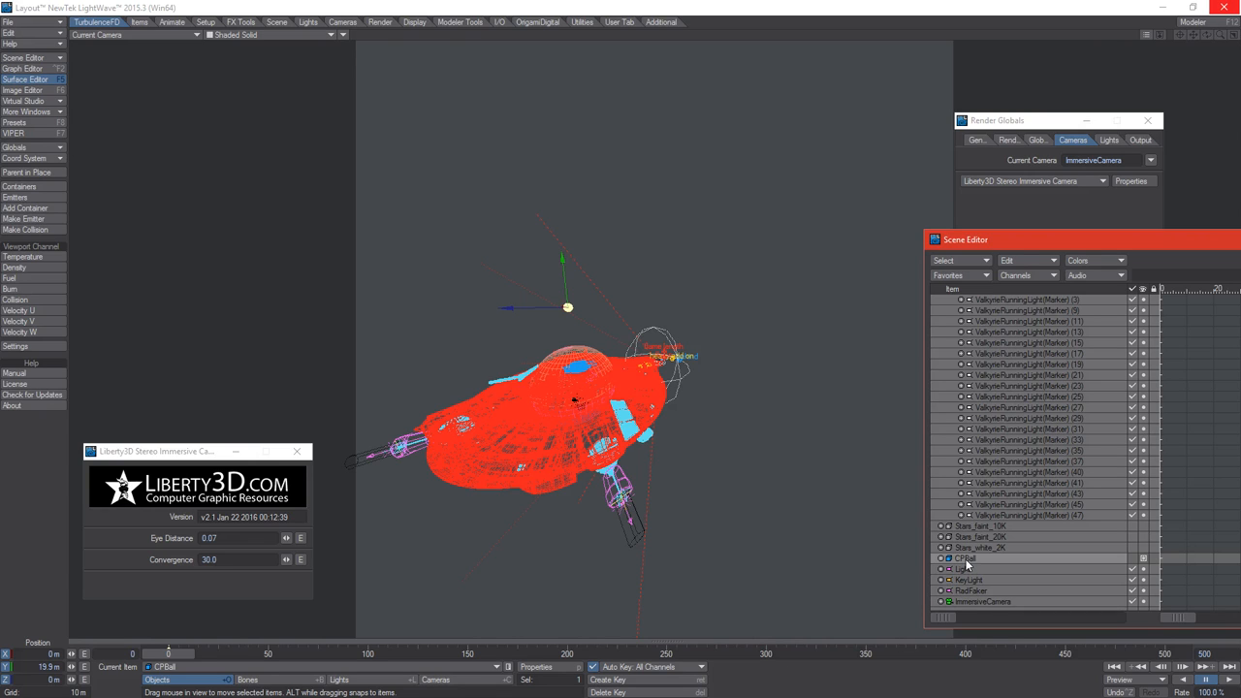
# Step: Parent CPBall to ImmersiveCamera and show the scene in the Perspective view
pyautogui.moveTo(962, 570); pyautogui.dragTo(1016, 603)
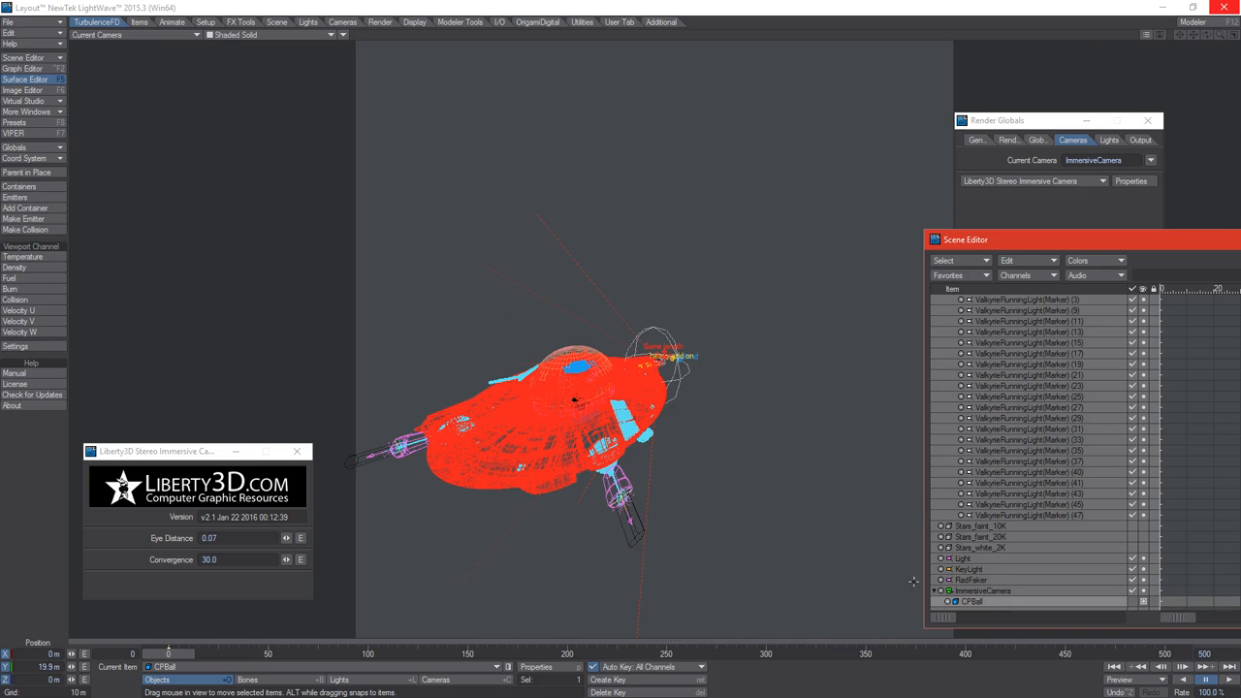
pyautogui.click(155, 35)
pyautogui.click(160, 90)
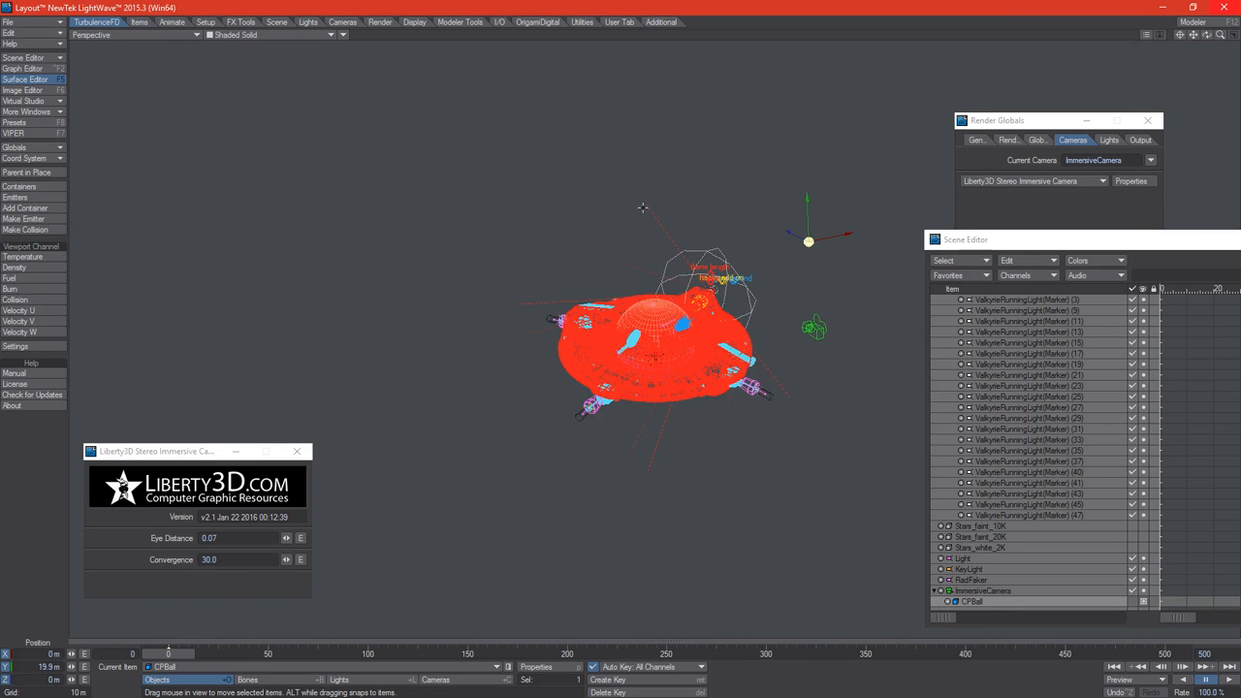
# Step: Delete CPBall's motion key at frame 0 for the selected item
pyautogui.moveTo(1218, 37)
pyautogui.mouseDown()
pyautogui.moveTo(1234, 37)
pyautogui.moveTo(1205, 36)
pyautogui.mouseUp()
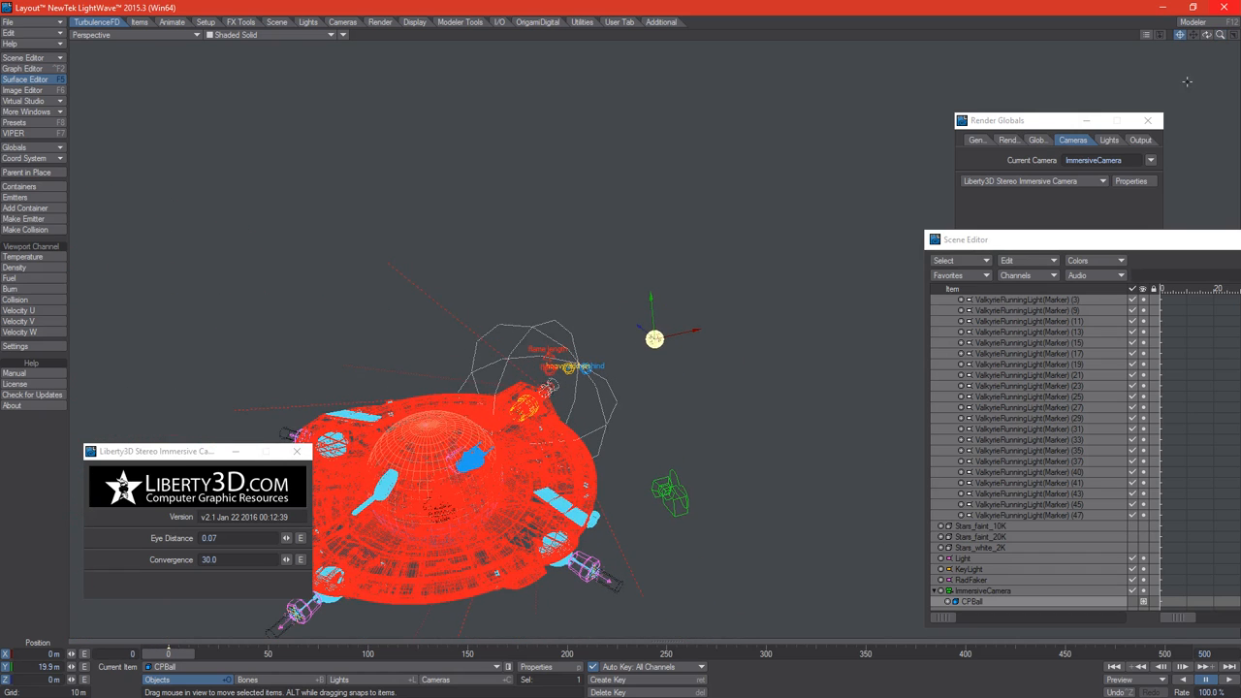
pyautogui.press('Delete')
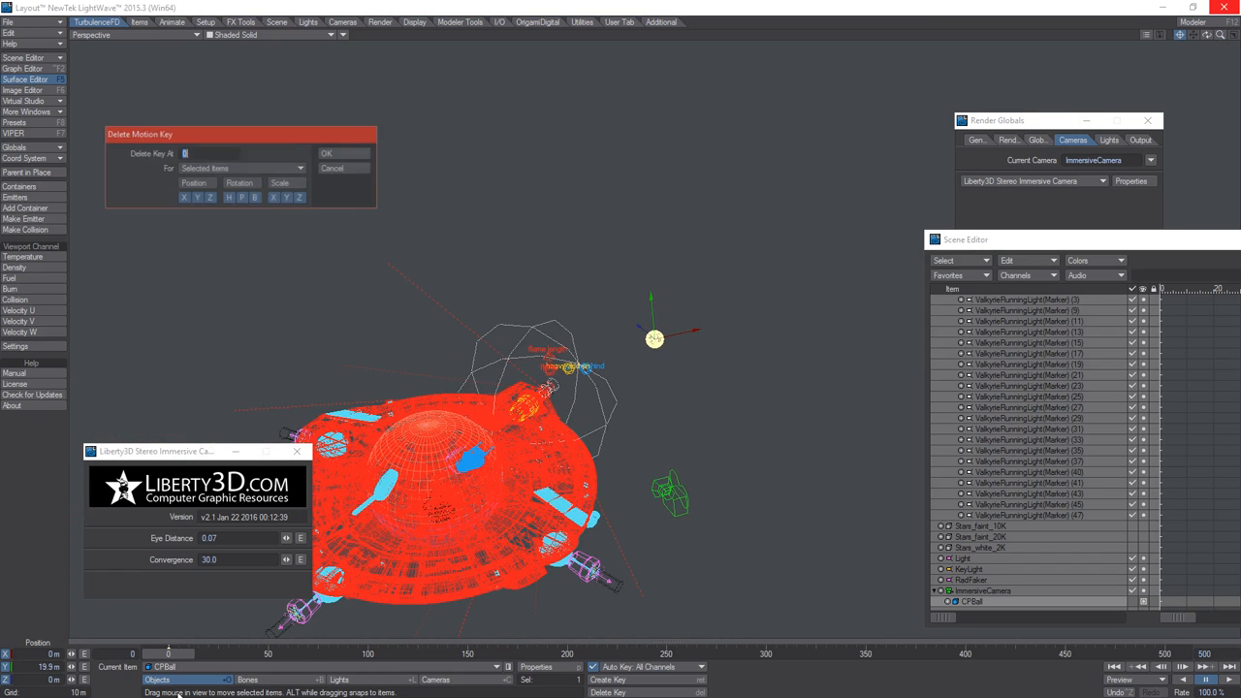
pyautogui.press('Return')
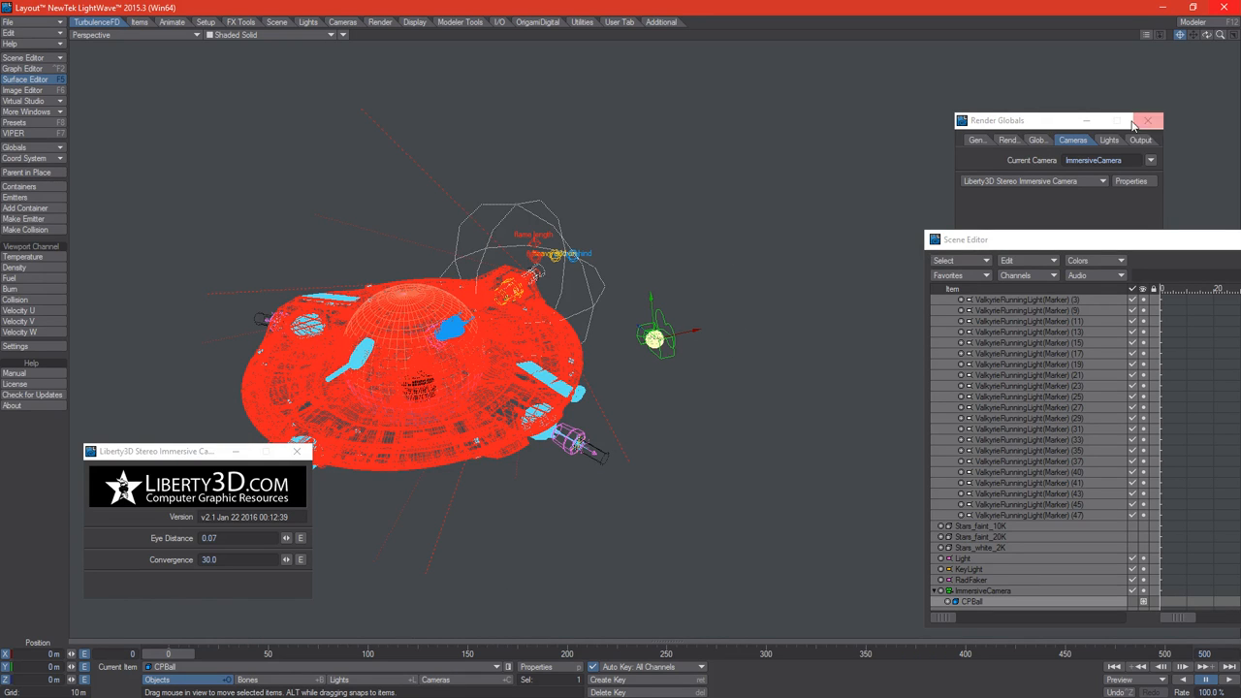
# Step: Examine the basic settings of CPBall's Default surface in the Surface Editor
pyautogui.moveTo(1050, 248); pyautogui.dragTo(960, 244)
pyautogui.press('F5')
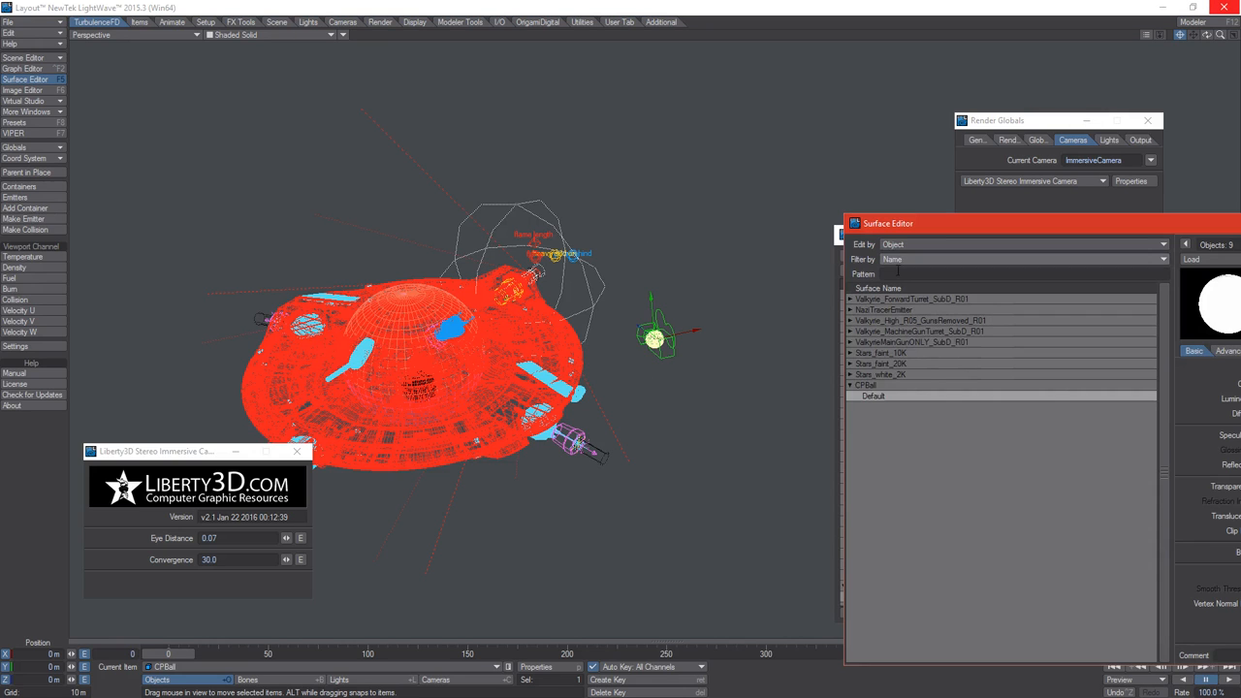
pyautogui.moveTo(1074, 225); pyautogui.dragTo(949, 222)
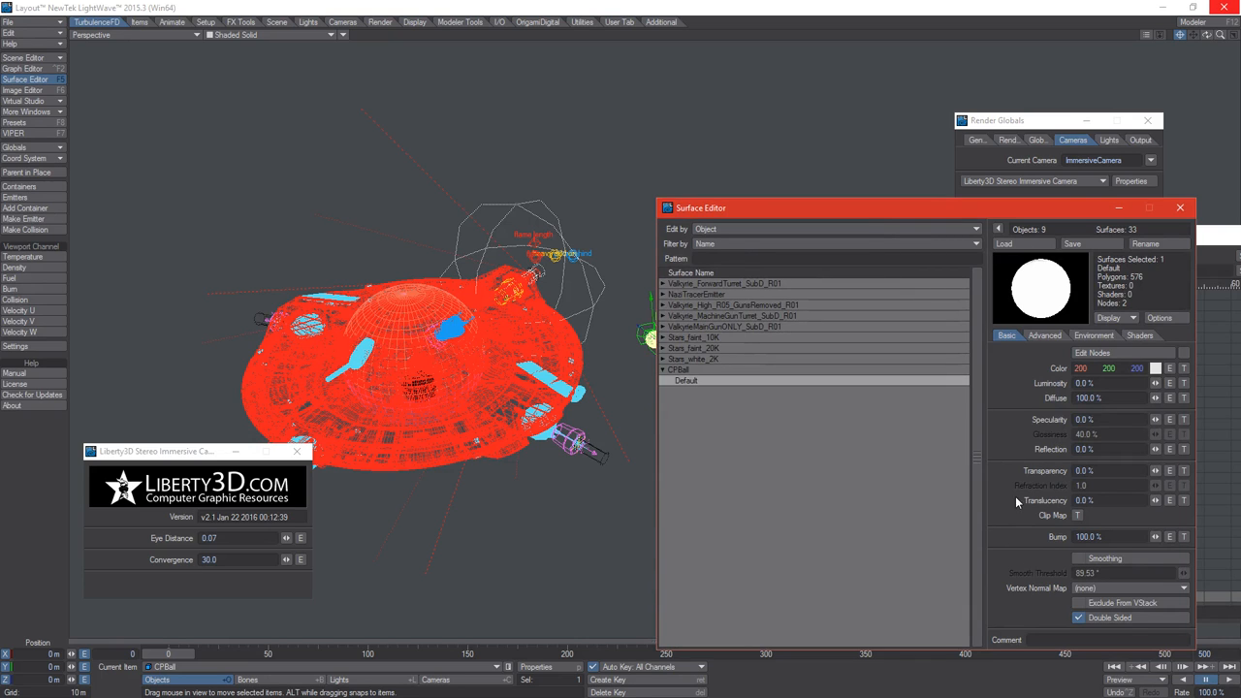
pyautogui.moveTo(941, 209); pyautogui.dragTo(1240, 227)
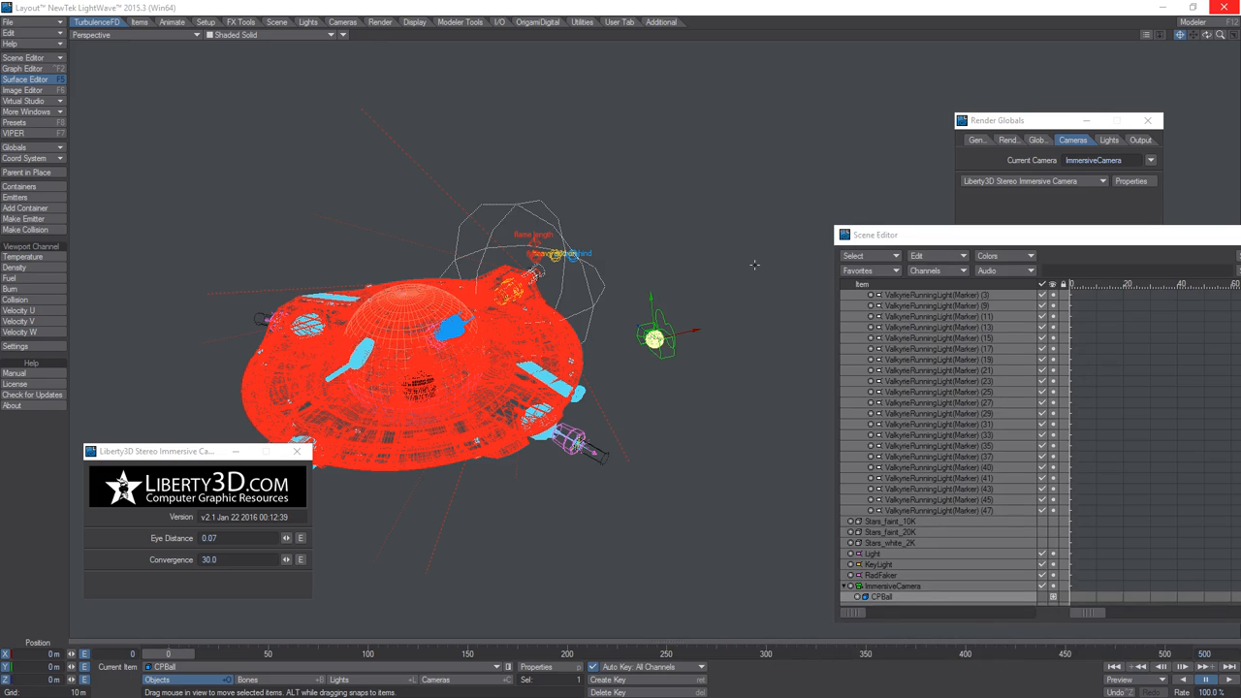
pyautogui.click(984, 233)
pyautogui.moveTo(984, 236); pyautogui.dragTo(861, 242)
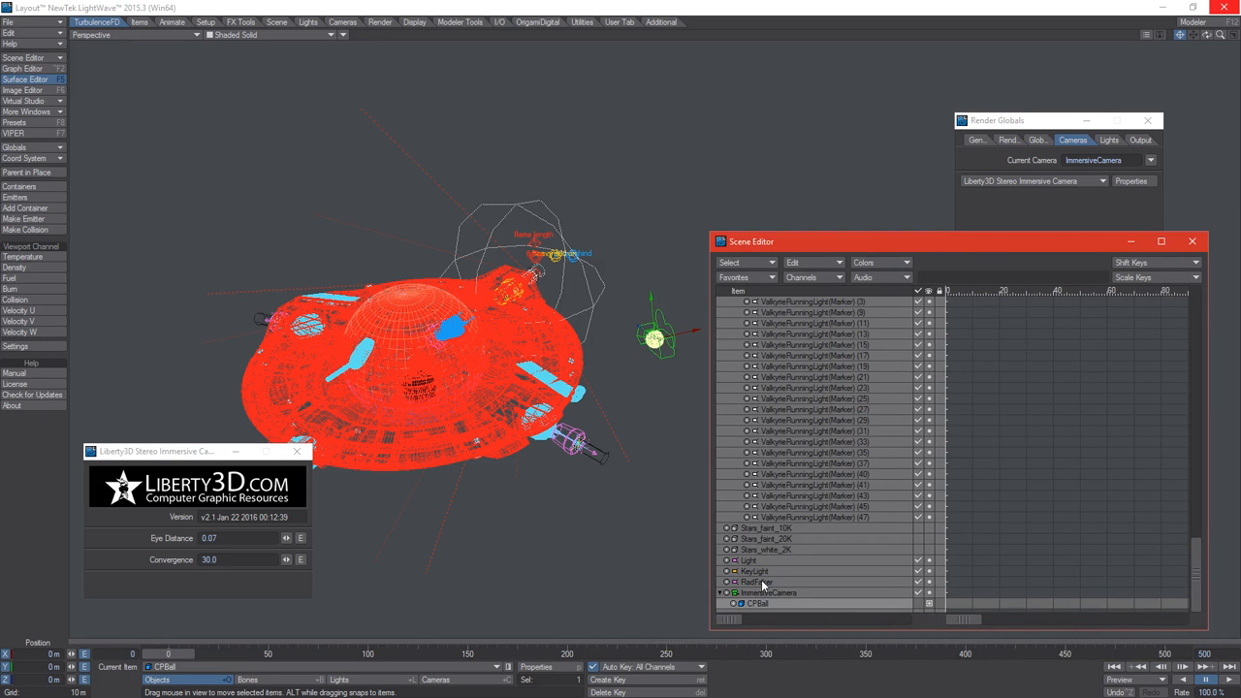
# Step: Set the stereo camera's Convergence to 0 and add a Channel Follower modifier to its envelope
pyautogui.click(211, 560)
pyautogui.write('0.0')
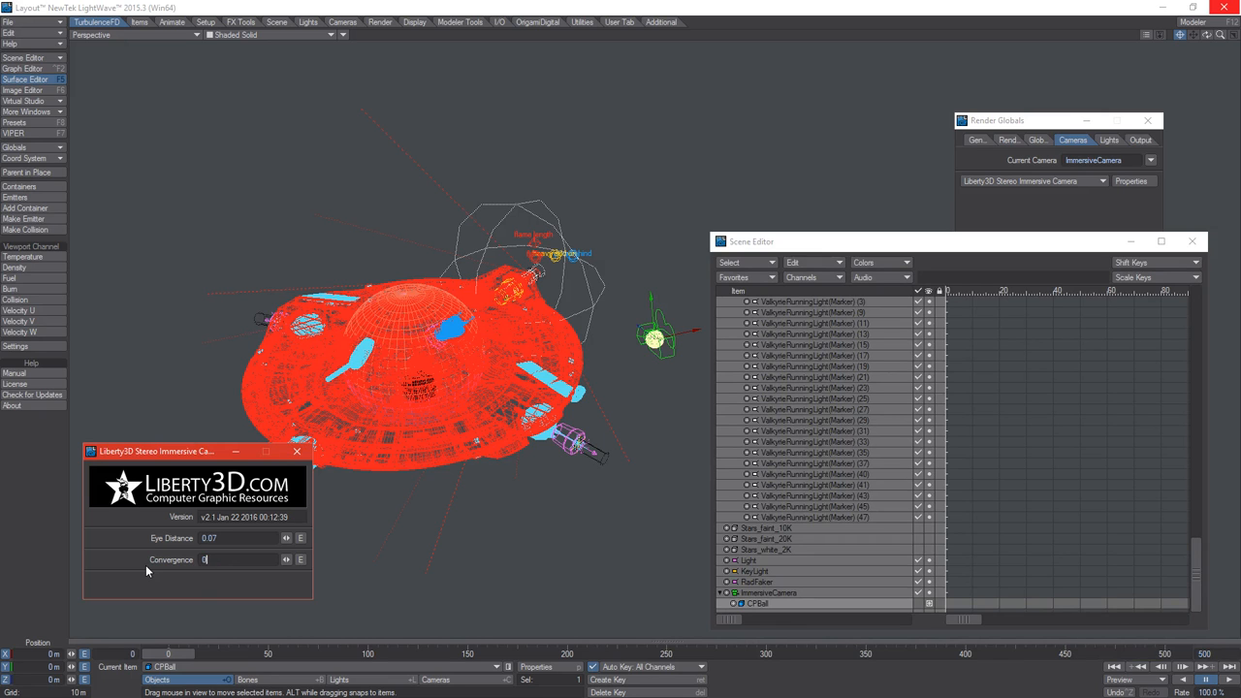
pyautogui.click(300, 560)
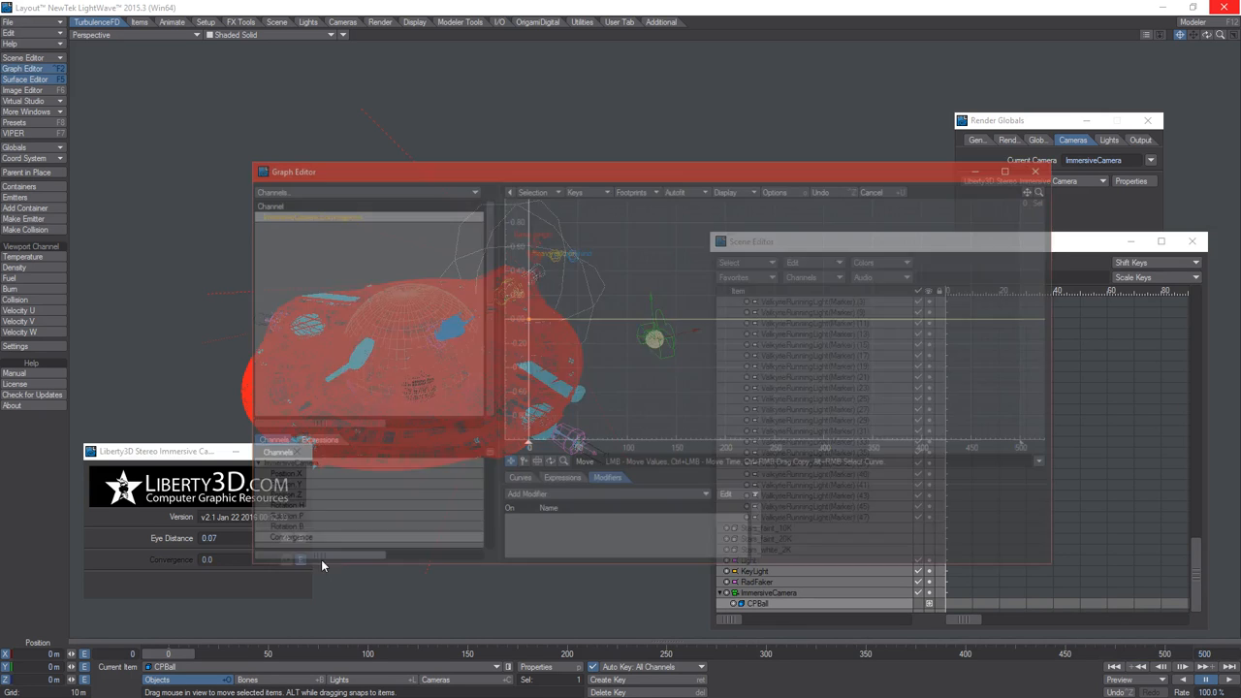
pyautogui.click(558, 496)
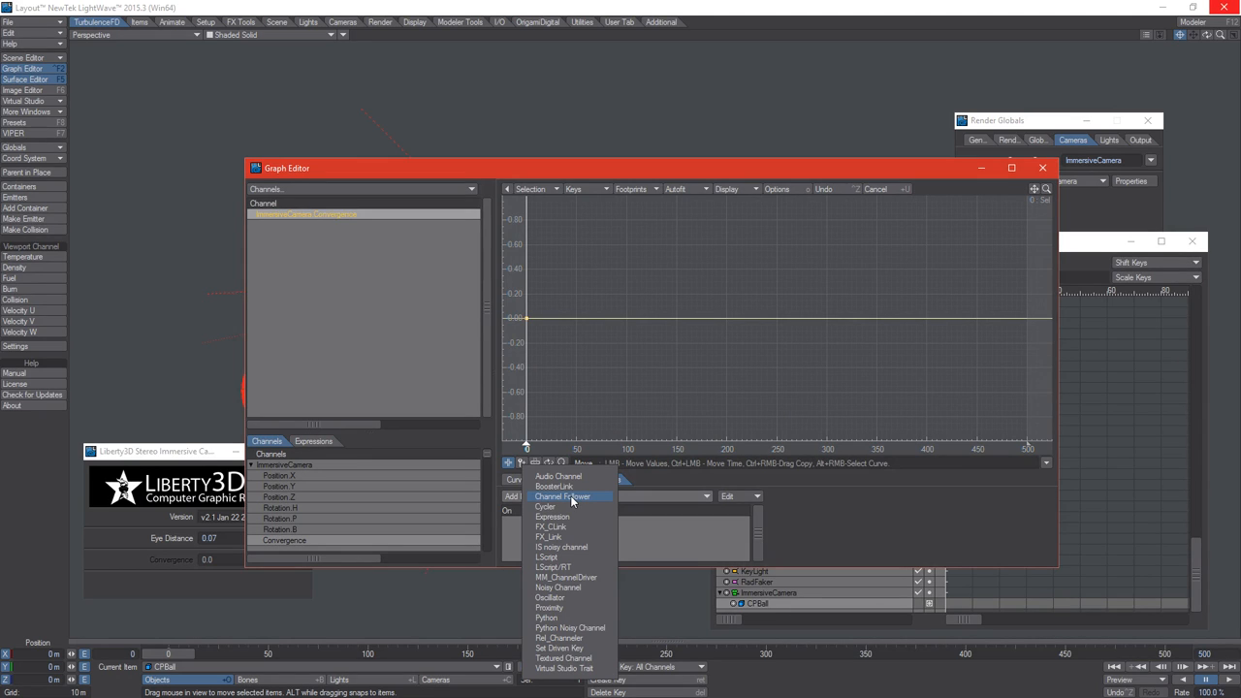
pyautogui.click(601, 496)
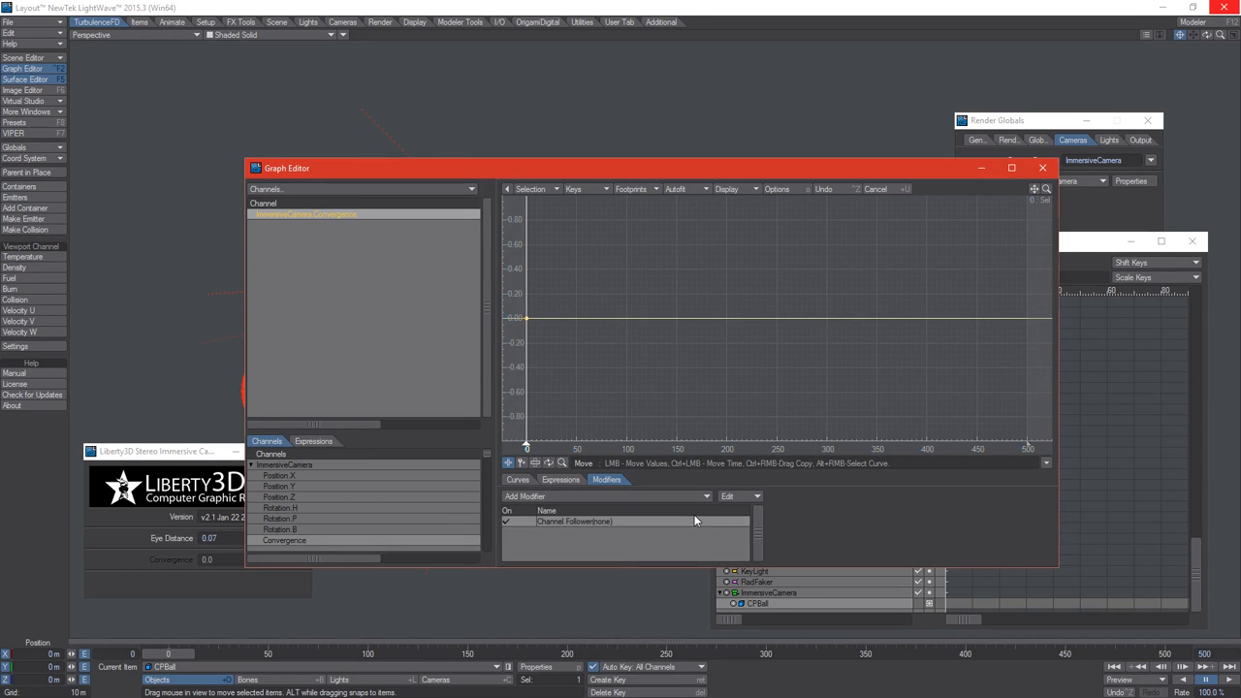
# Step: Make the Convergence Channel Follower follow CPBall's Scale.Y channel and close the Graph Editor
pyautogui.doubleClick(694, 521)
pyautogui.moveTo(417, 467); pyautogui.dragTo(549, 407)
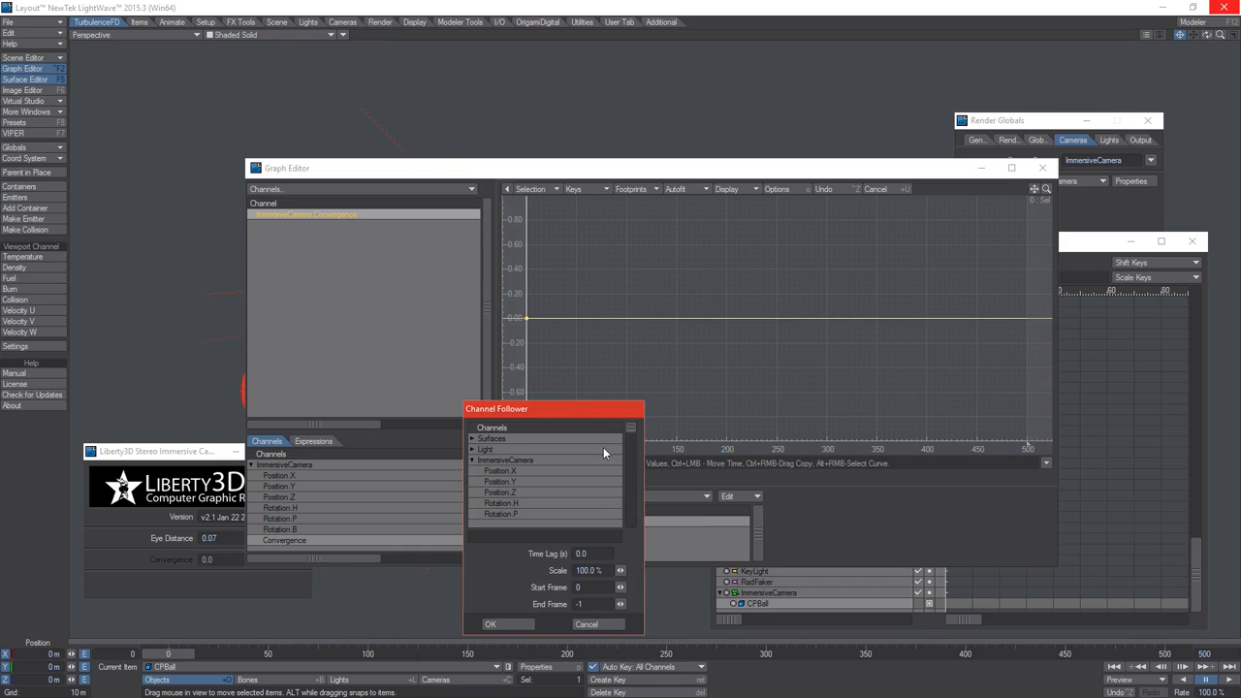
pyautogui.scroll(-10, 521, 487)
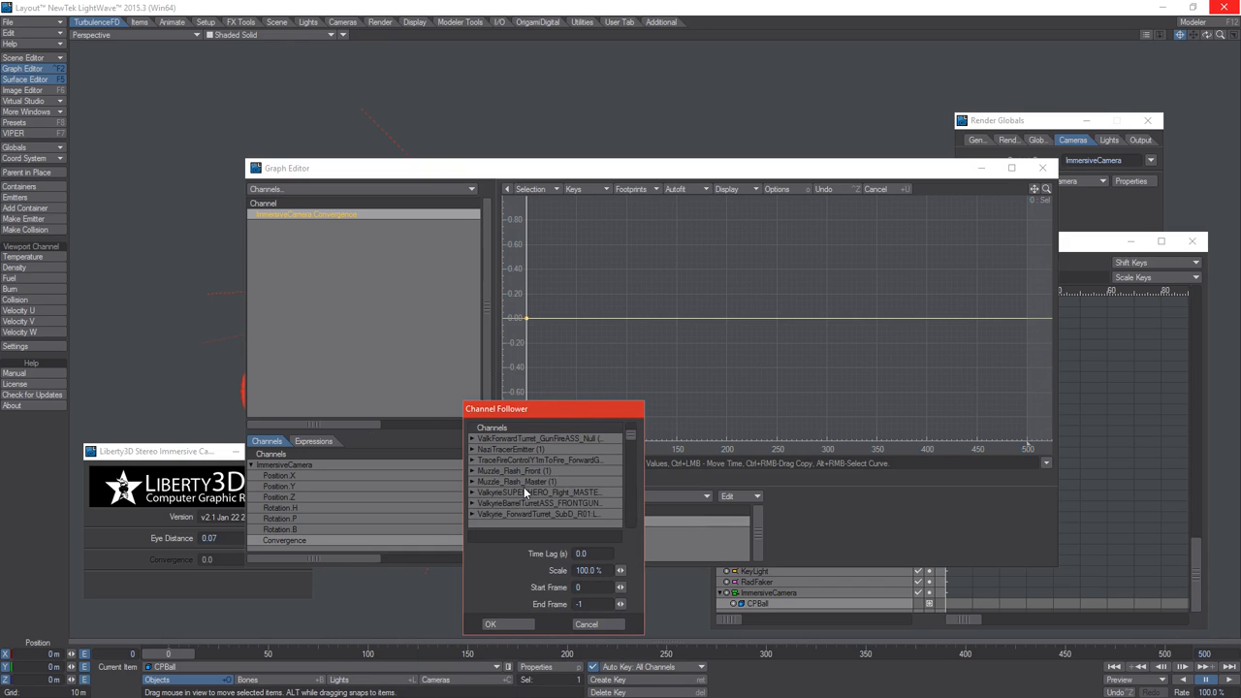
pyautogui.scroll(-10, 523, 487)
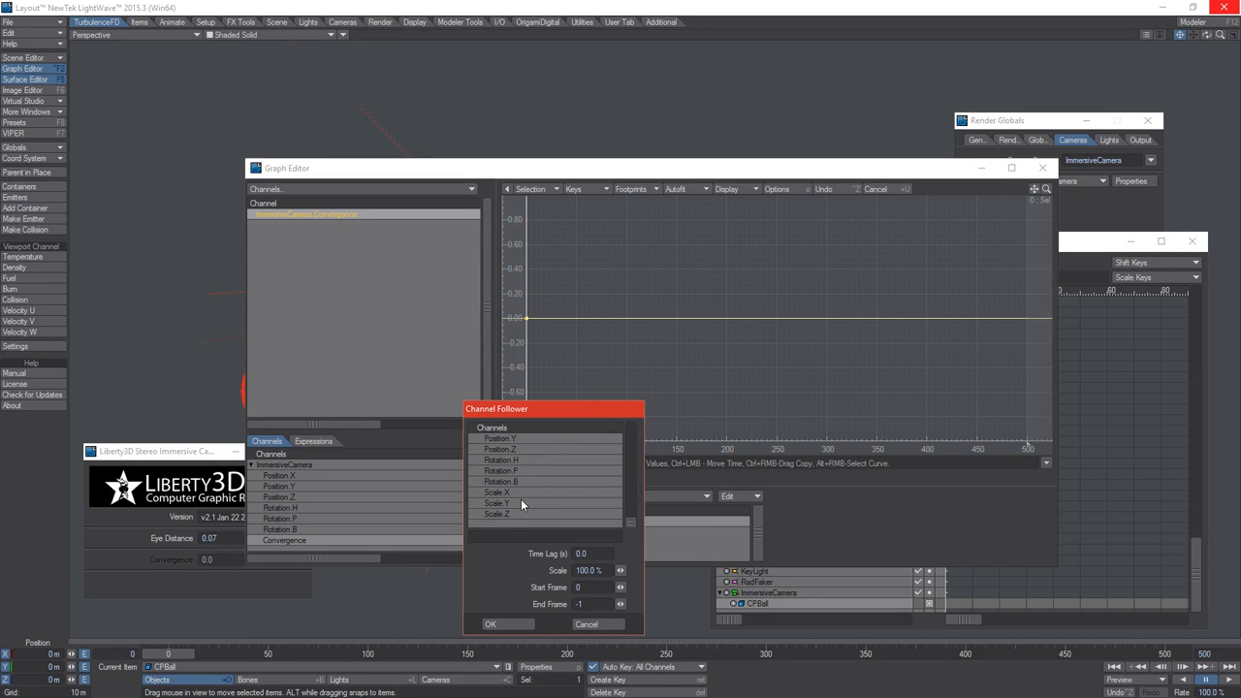
pyautogui.click(520, 501)
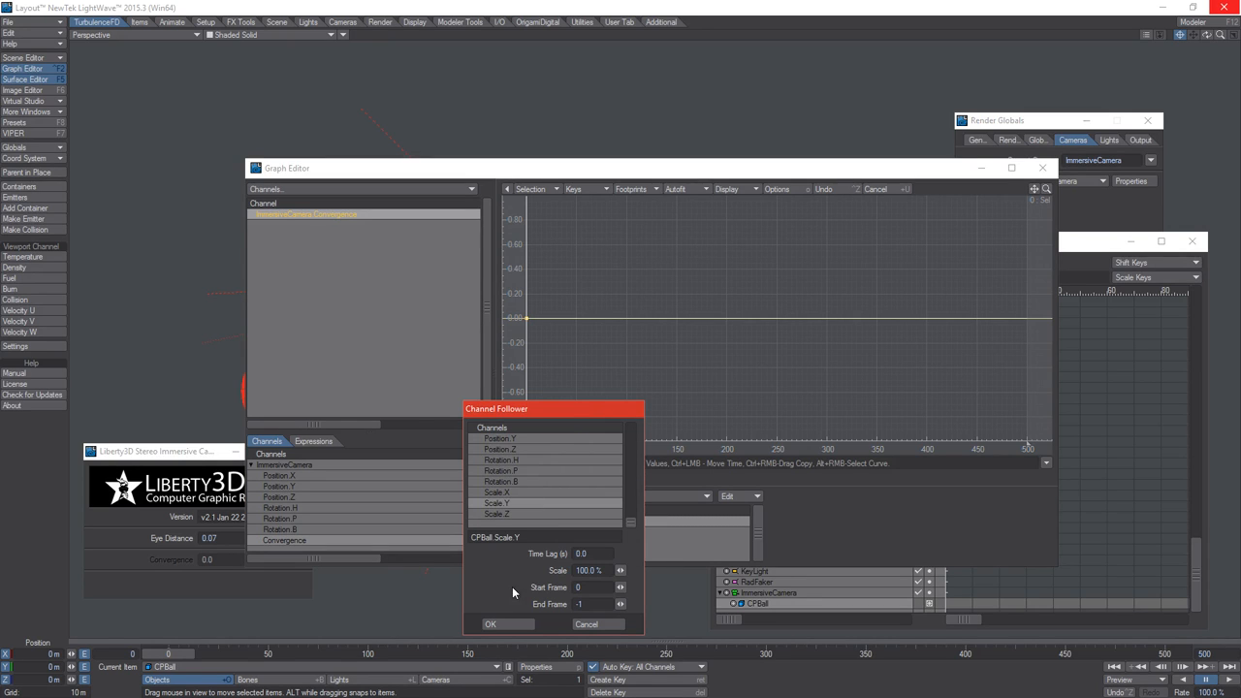
pyautogui.click(510, 623)
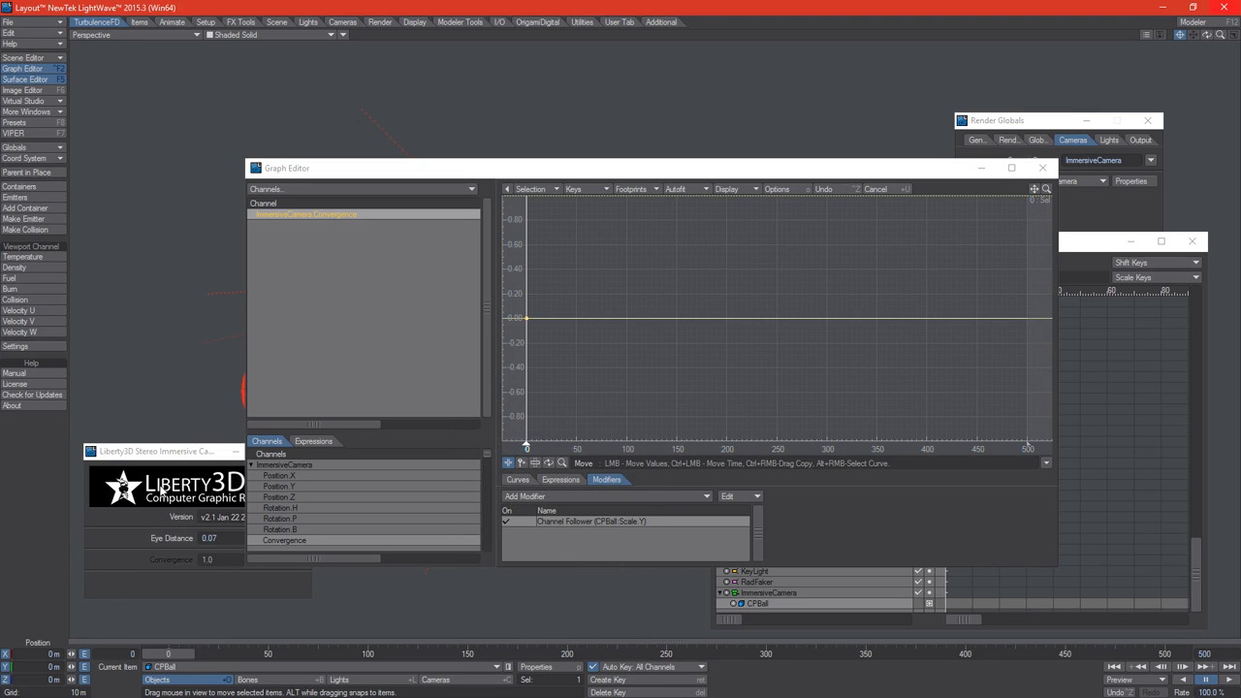
pyautogui.click(1042, 168)
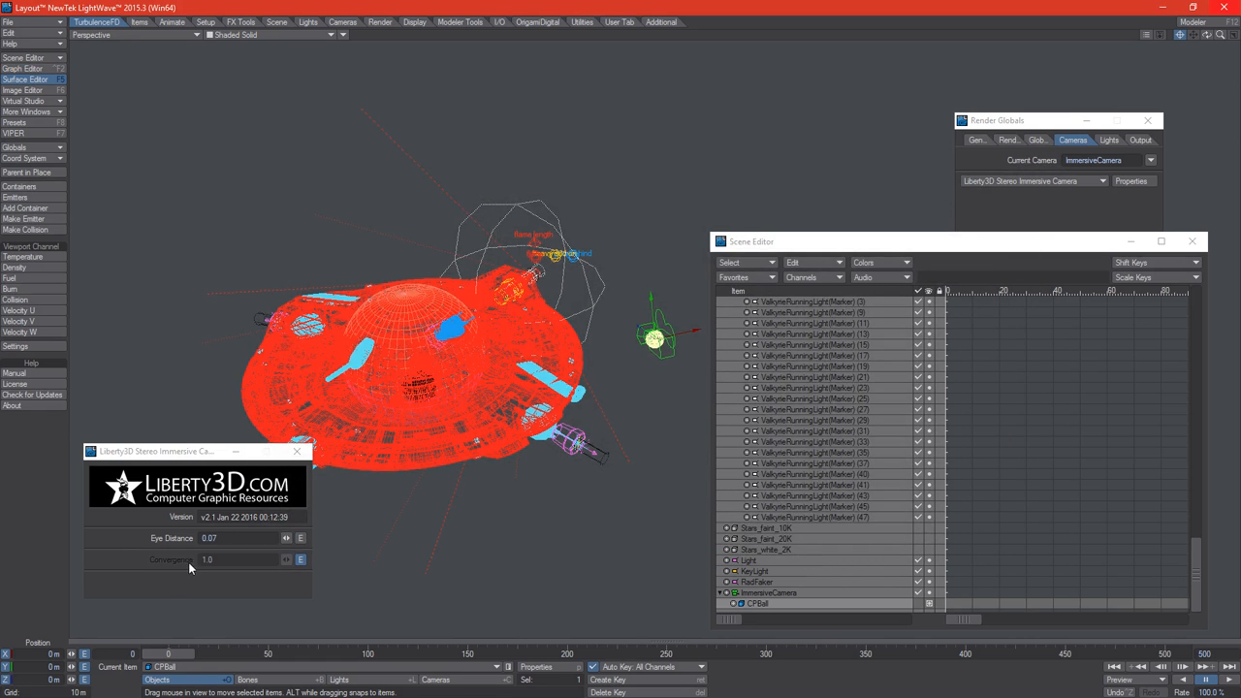
# Step: Try to edit the stereo camera's Convergence value directly
pyautogui.click(222, 560)
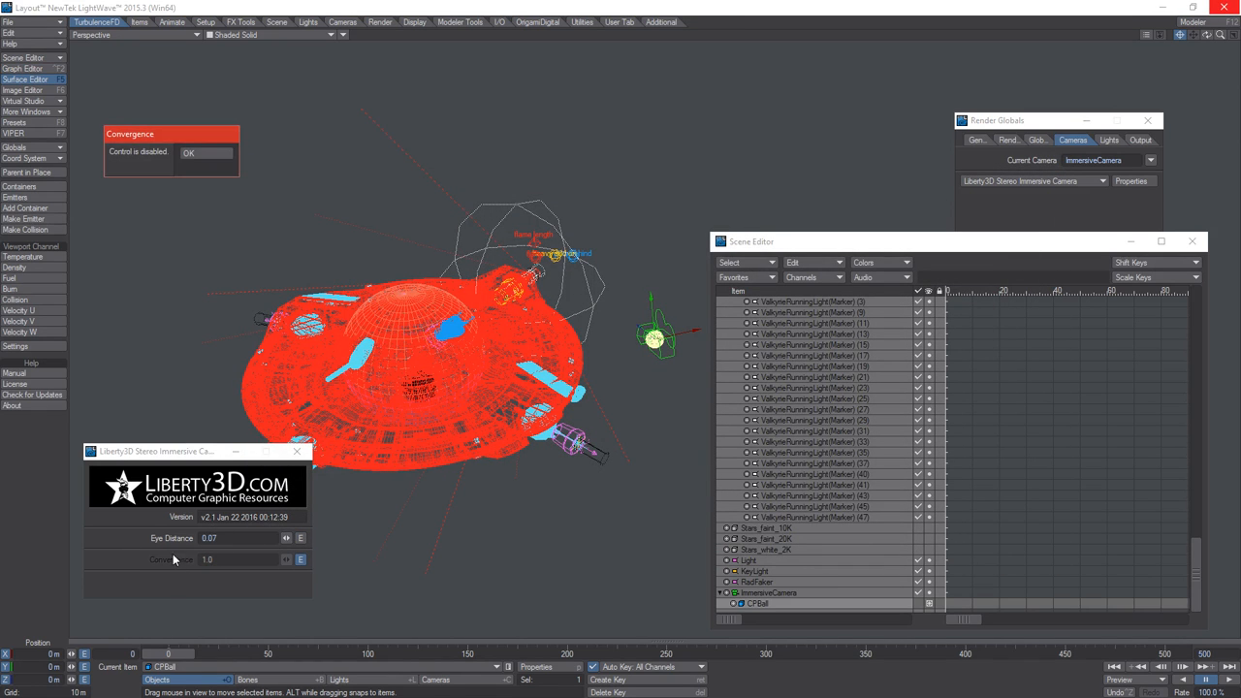
pyautogui.click(193, 153)
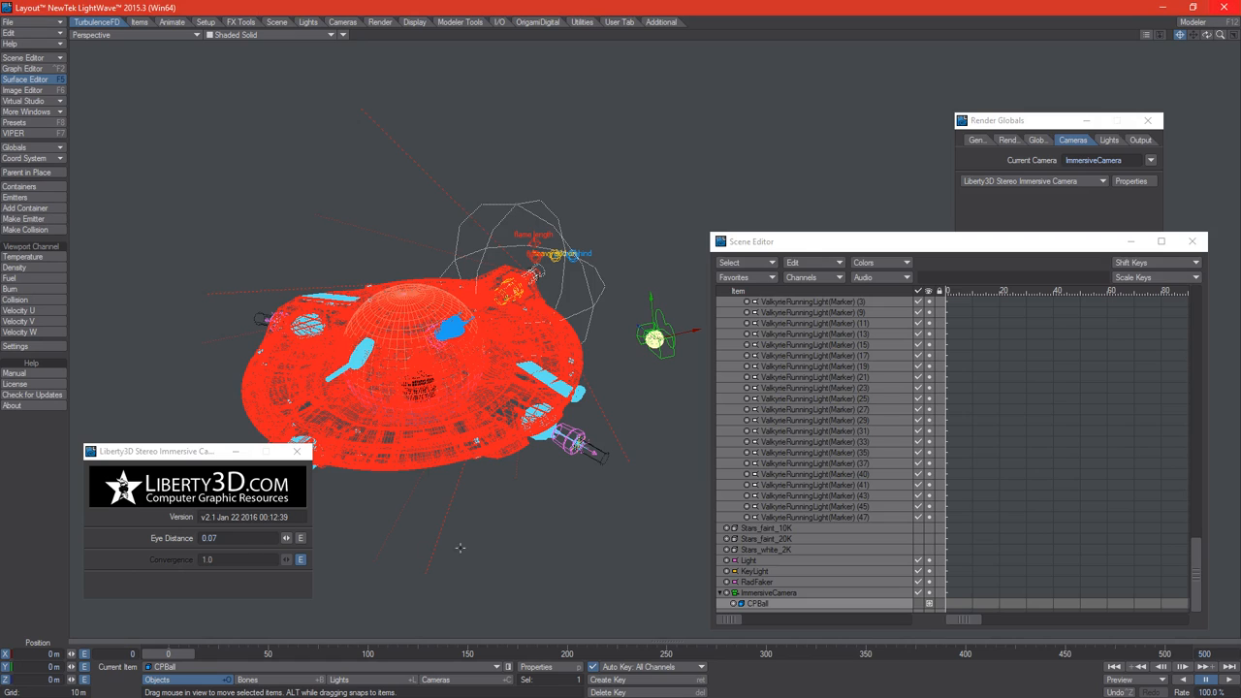
pyautogui.click(225, 559)
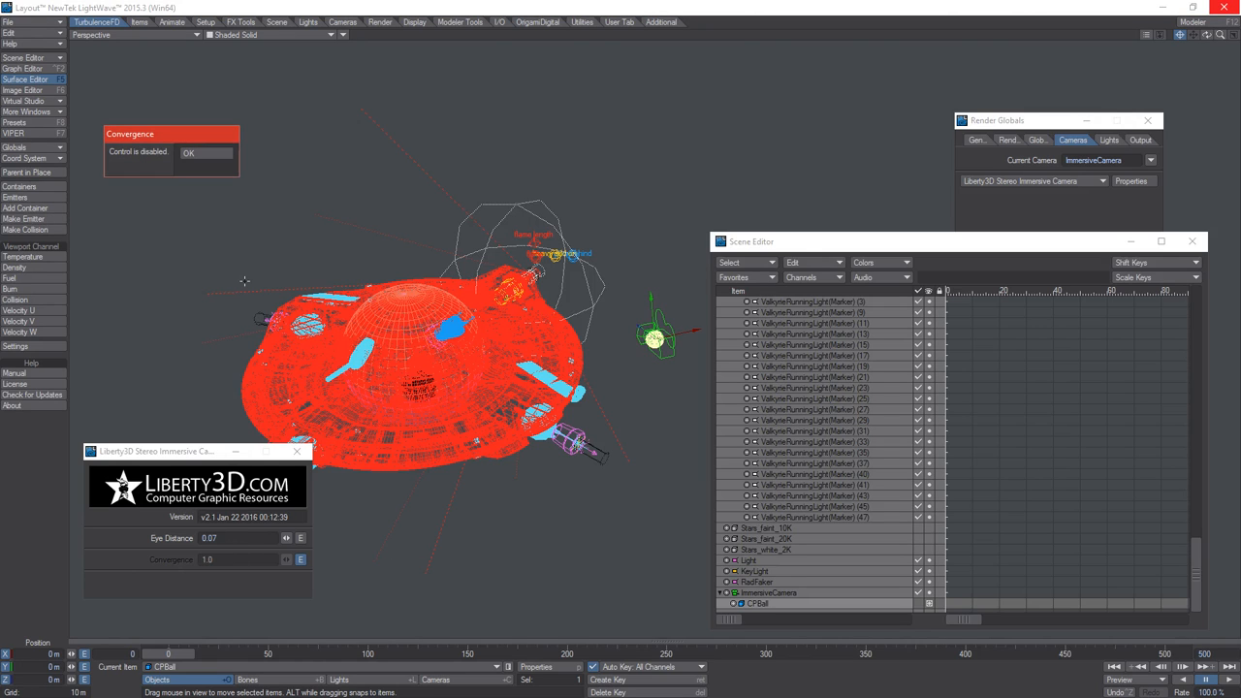
pyautogui.click(209, 154)
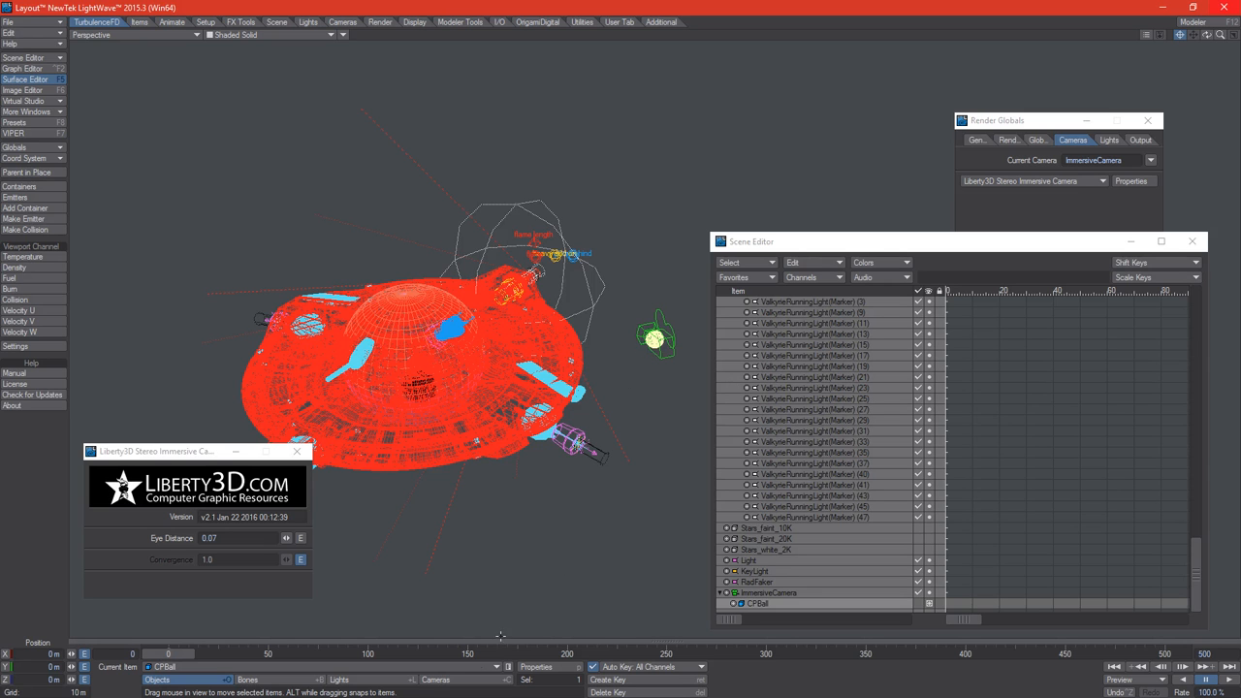
# Step: Rotate ImmersiveCamera to a heading of about 95.5° and a pitch of about 21.6°
pyautogui.click(464, 679)
pyautogui.press('y')
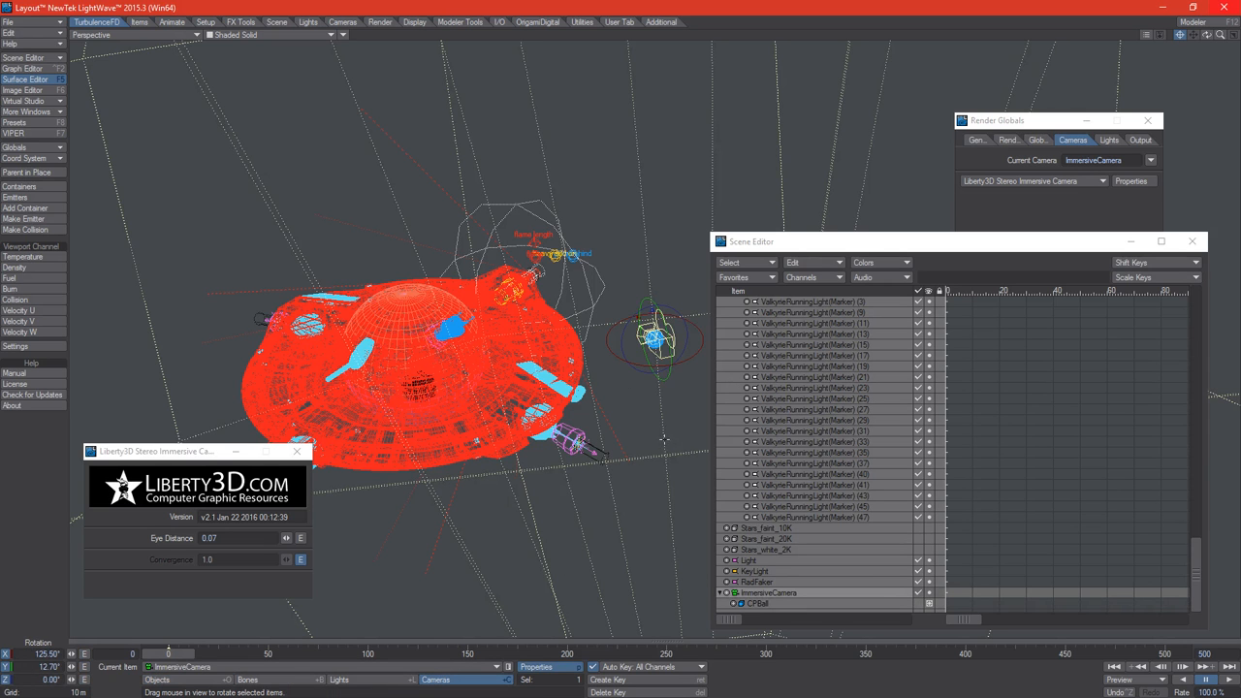
pyautogui.moveTo(665, 449); pyautogui.dragTo(605, 449)
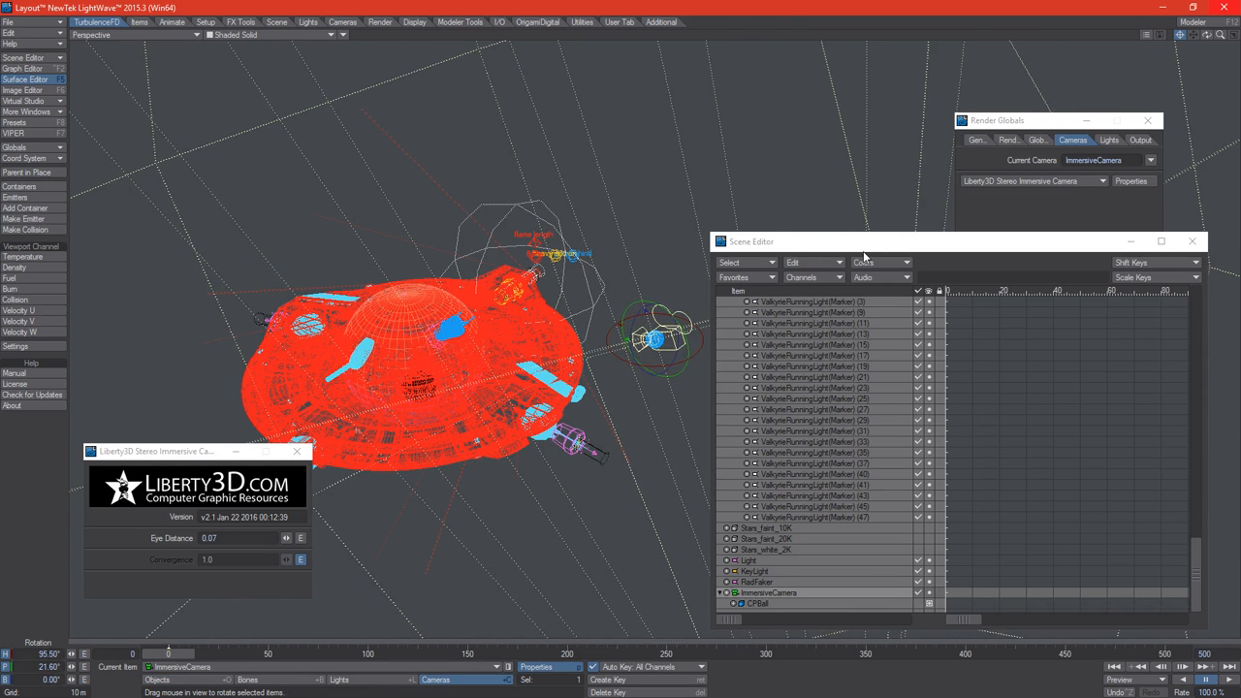
# Step: Scale CPBall up uniformly to a factor of about 42.9 on all three axes
pyautogui.moveTo(1220, 36)
pyautogui.mouseDown()
pyautogui.moveTo(1177, 36)
pyautogui.moveTo(1208, 36)
pyautogui.moveTo(1196, 36)
pyautogui.mouseUp()
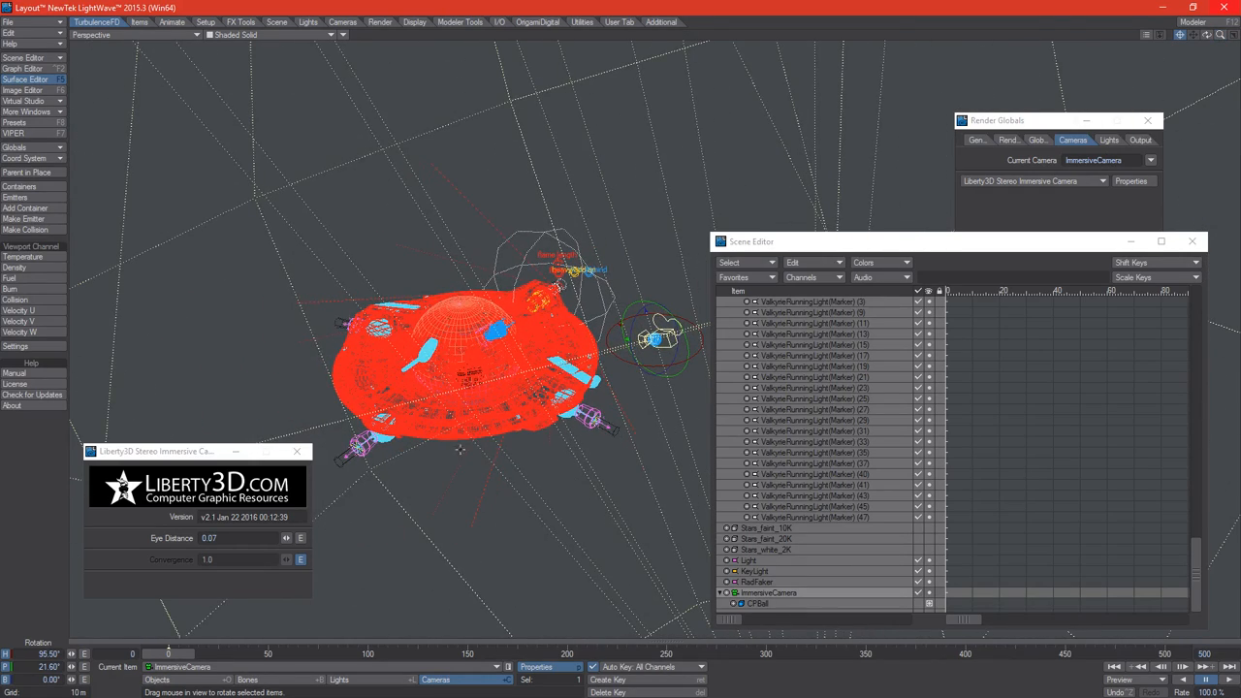
pyautogui.click(758, 602)
pyautogui.click(758, 602)
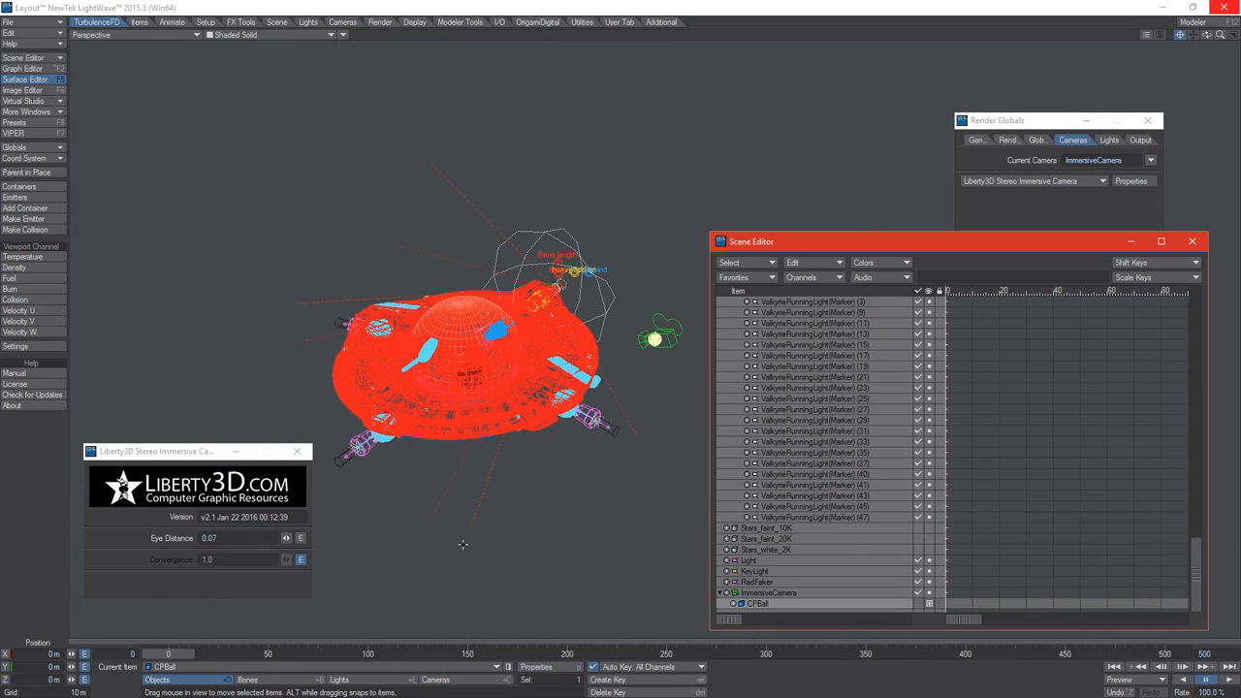
pyautogui.hotkey('shift', 'h')
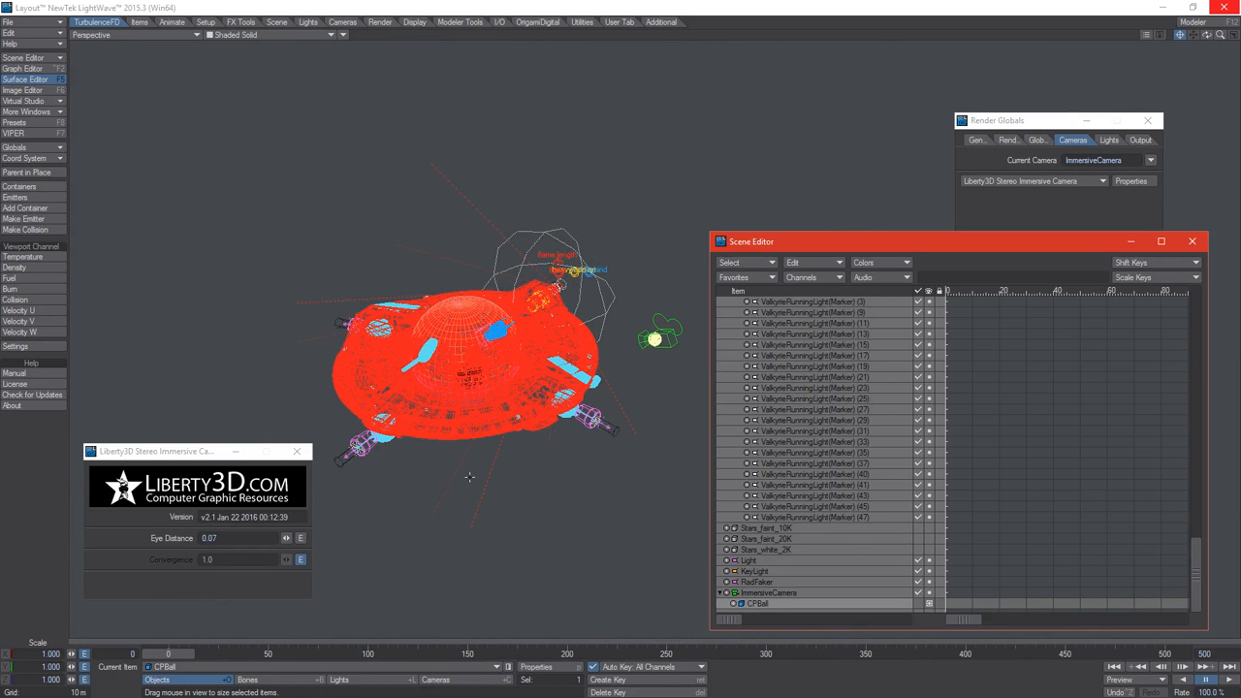
pyautogui.moveTo(469, 477); pyautogui.dragTo(640, 477)
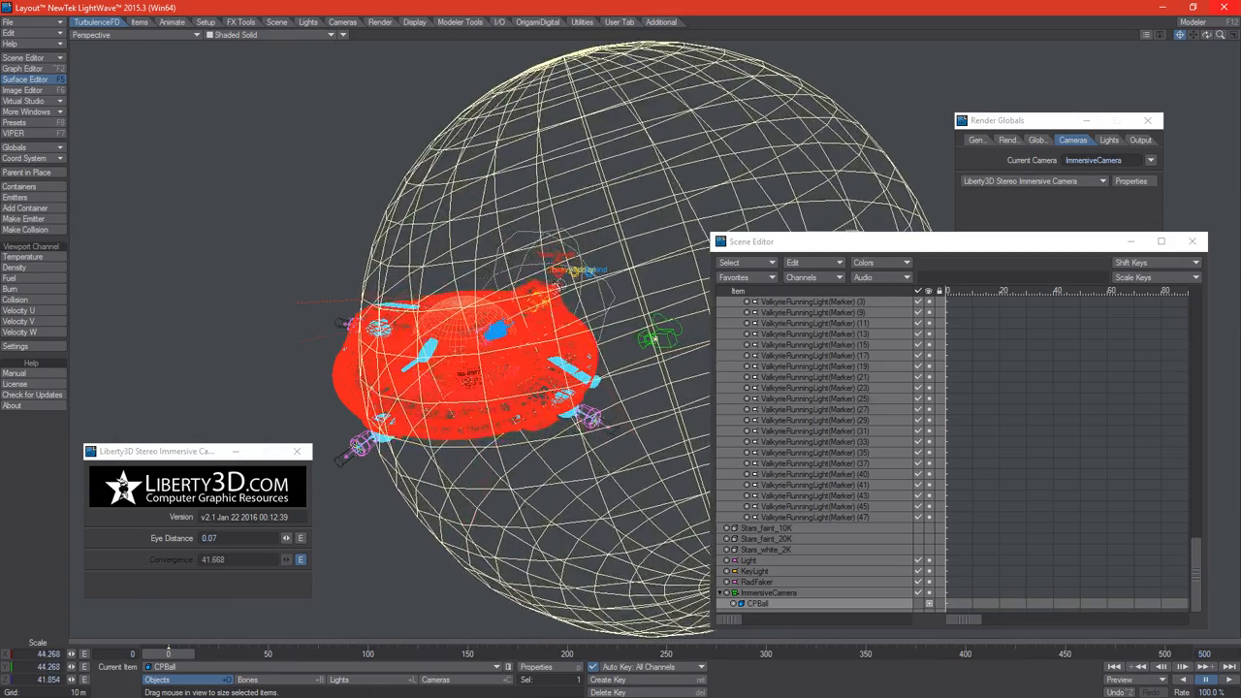
pyautogui.moveTo(870, 415); pyautogui.dragTo(862, 414)
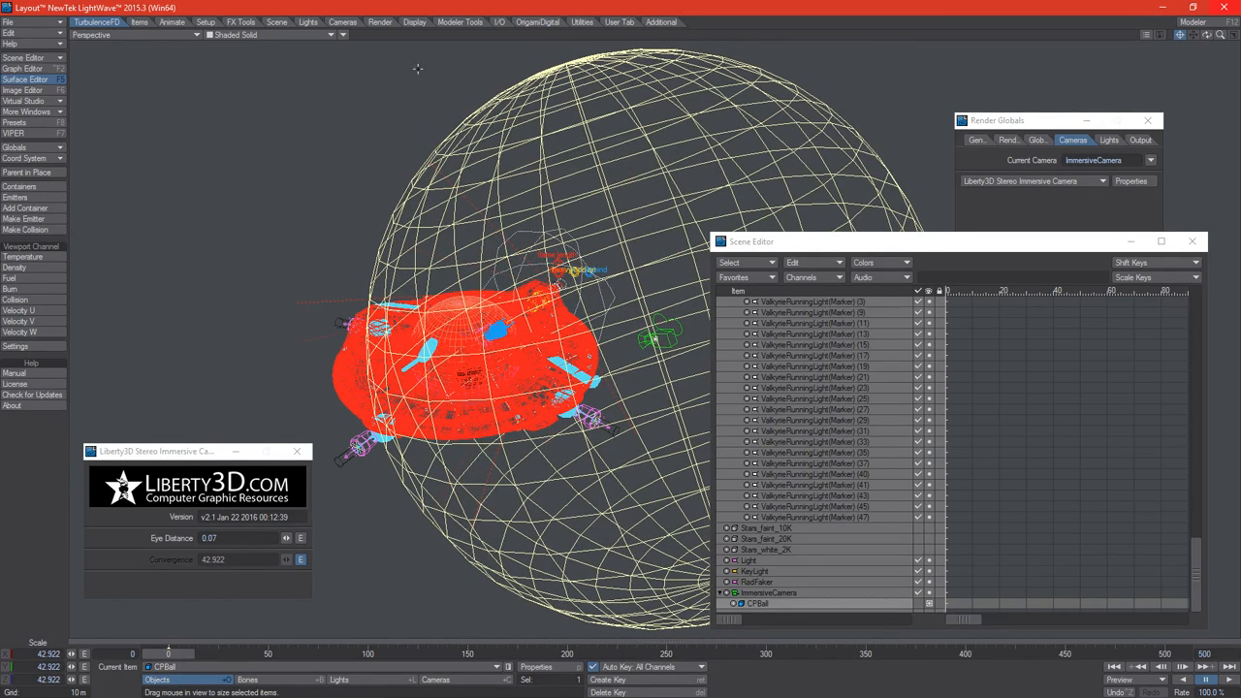
# Step: View the scene through ImmersiveCamera and set CPBall's viewport display to Shaded Solid
pyautogui.click(177, 35)
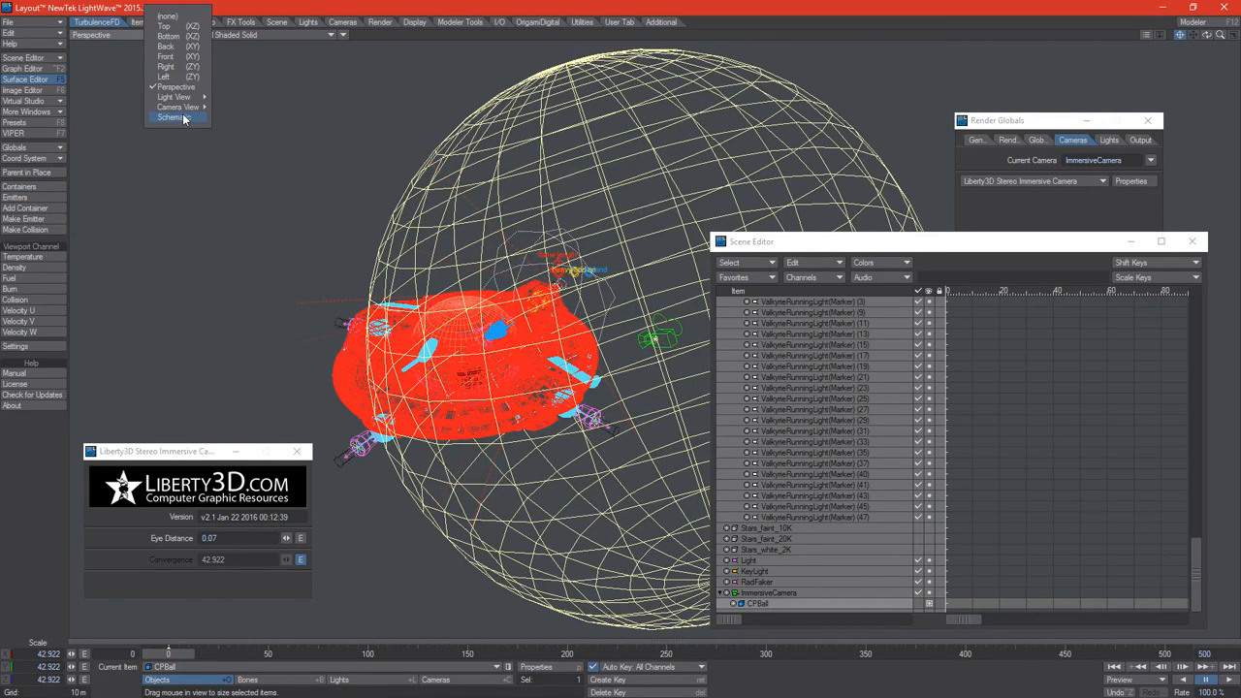
pyautogui.moveTo(189, 106)
pyautogui.click(267, 127)
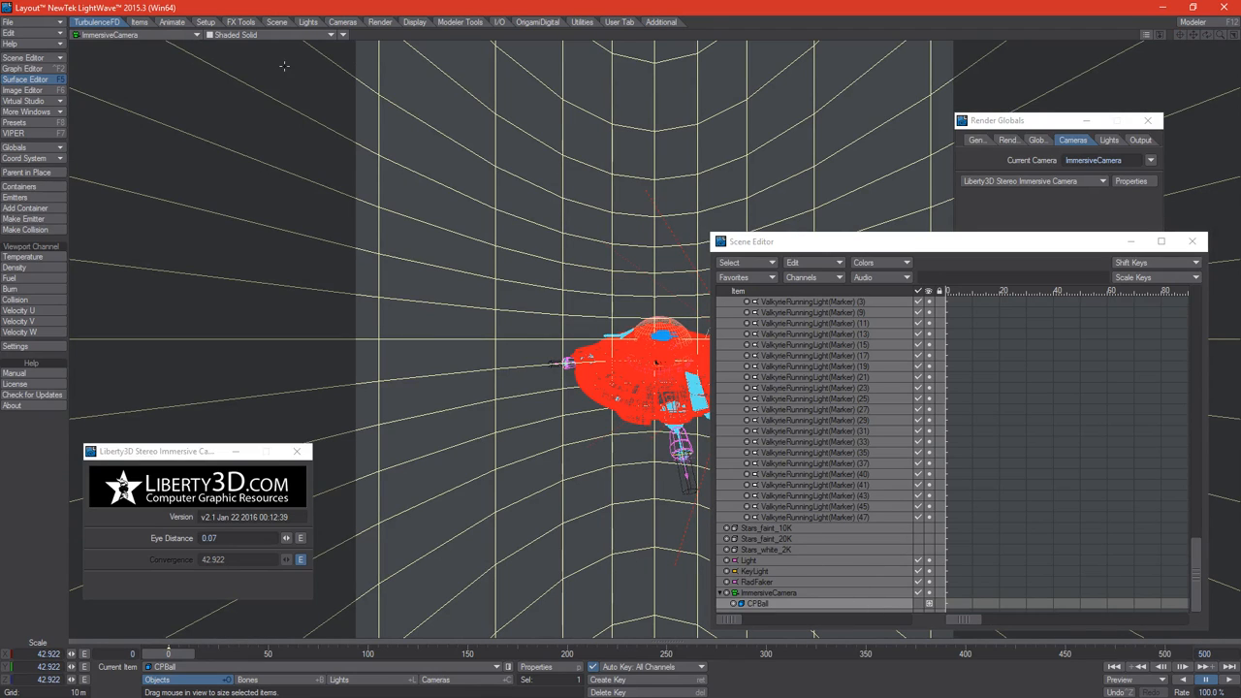
pyautogui.moveTo(826, 242); pyautogui.dragTo(861, 227)
pyautogui.click(963, 588)
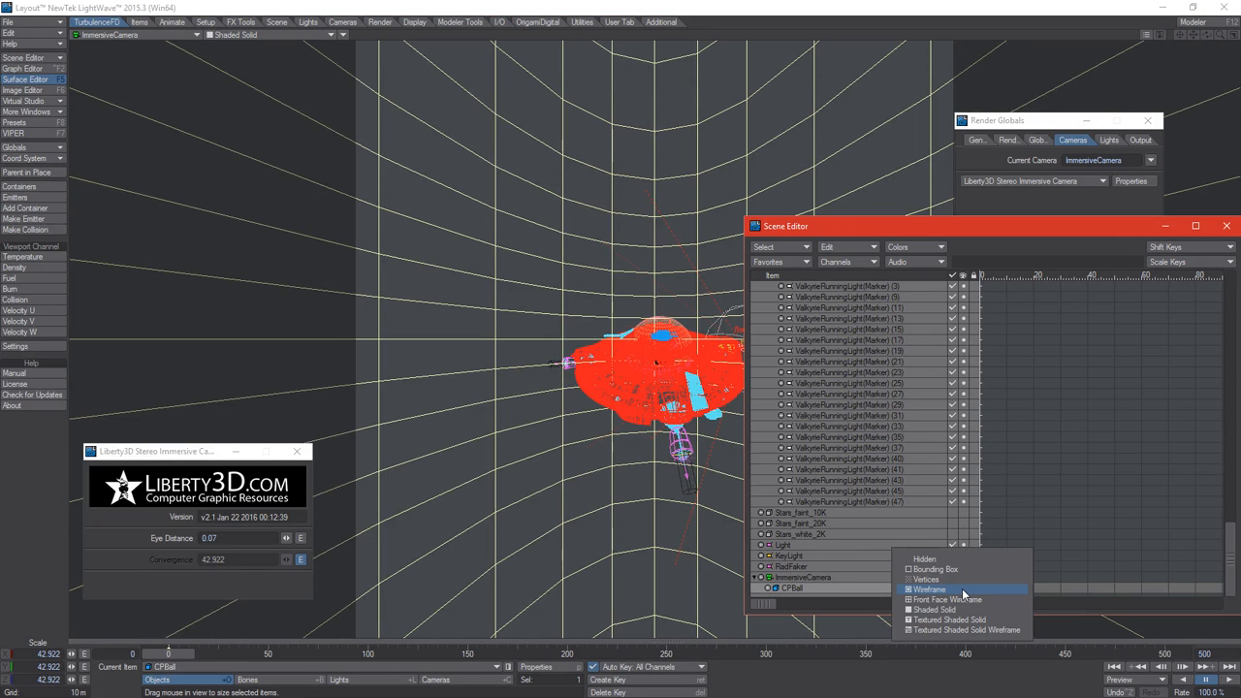
pyautogui.click(960, 610)
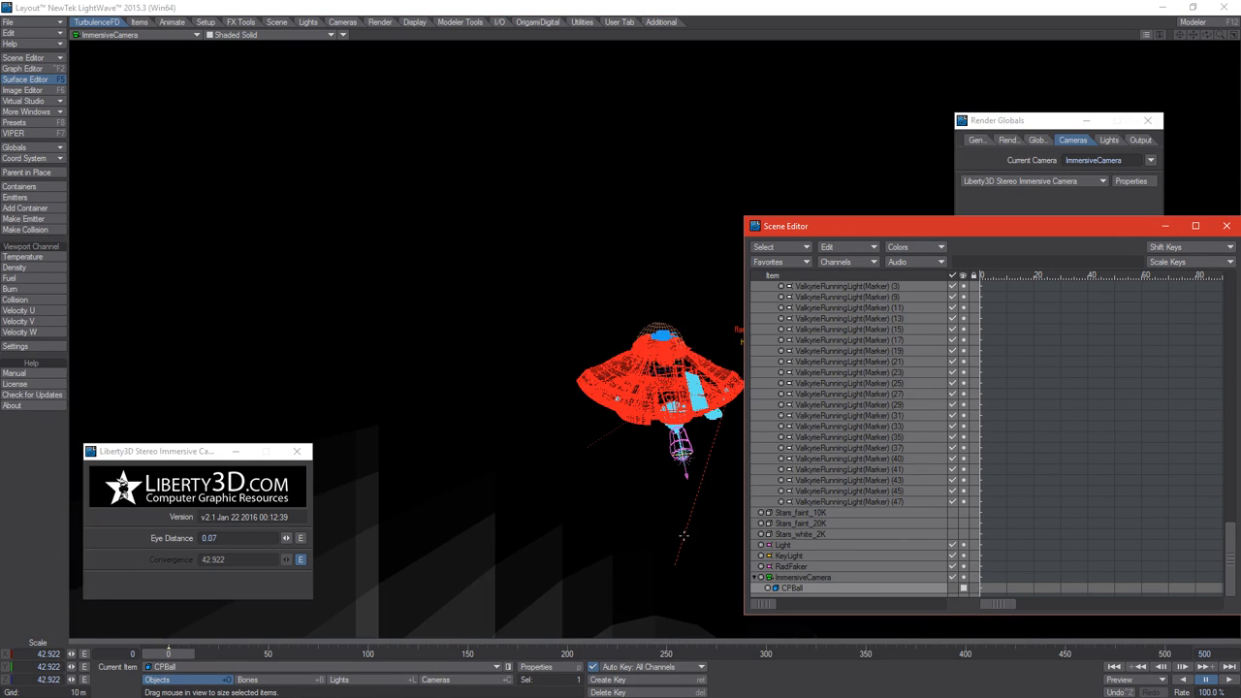
pyautogui.moveTo(802, 228); pyautogui.dragTo(940, 233)
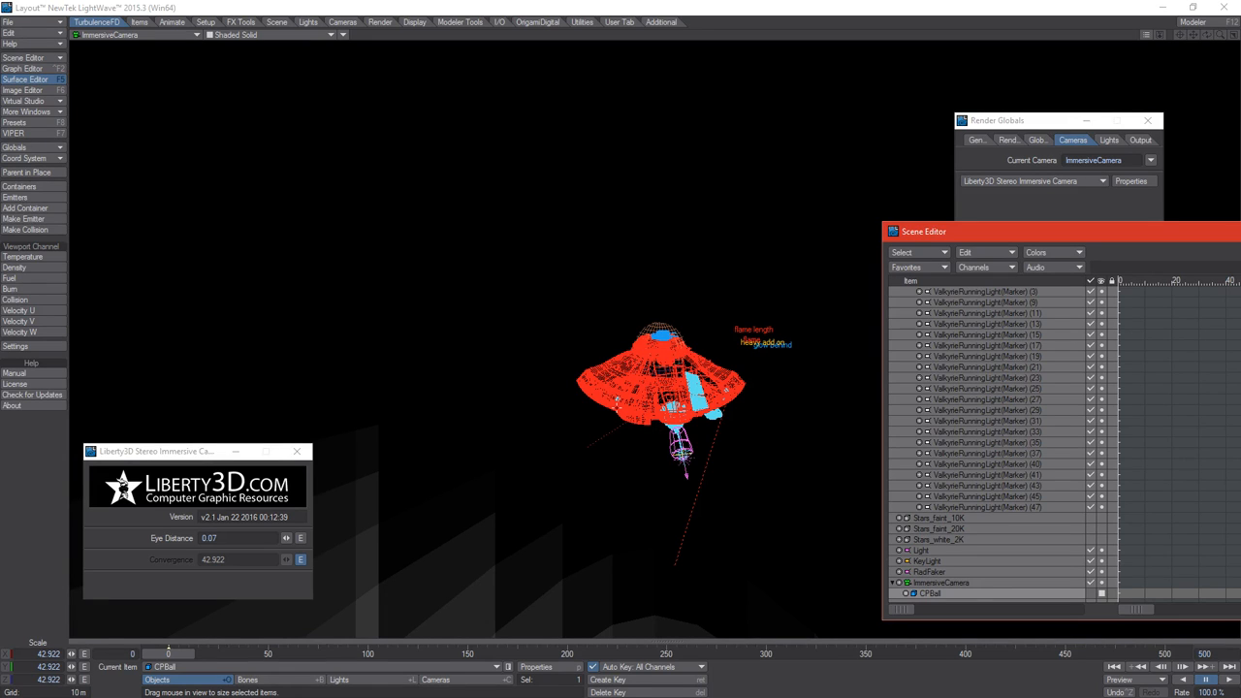
# Step: Scale CPBall up uniformly to a factor of about 44.6 on all three axes
pyautogui.moveTo(676, 515)
pyautogui.mouseDown()
pyautogui.moveTo(659, 515)
pyautogui.moveTo(688, 515)
pyautogui.mouseUp()
pyautogui.moveTo(505, 349)
pyautogui.mouseDown()
pyautogui.moveTo(485, 349)
pyautogui.moveTo(524, 349)
pyautogui.moveTo(436, 349)
pyautogui.moveTo(551, 349)
pyautogui.moveTo(460, 349)
pyautogui.moveTo(496, 349)
pyautogui.mouseUp()
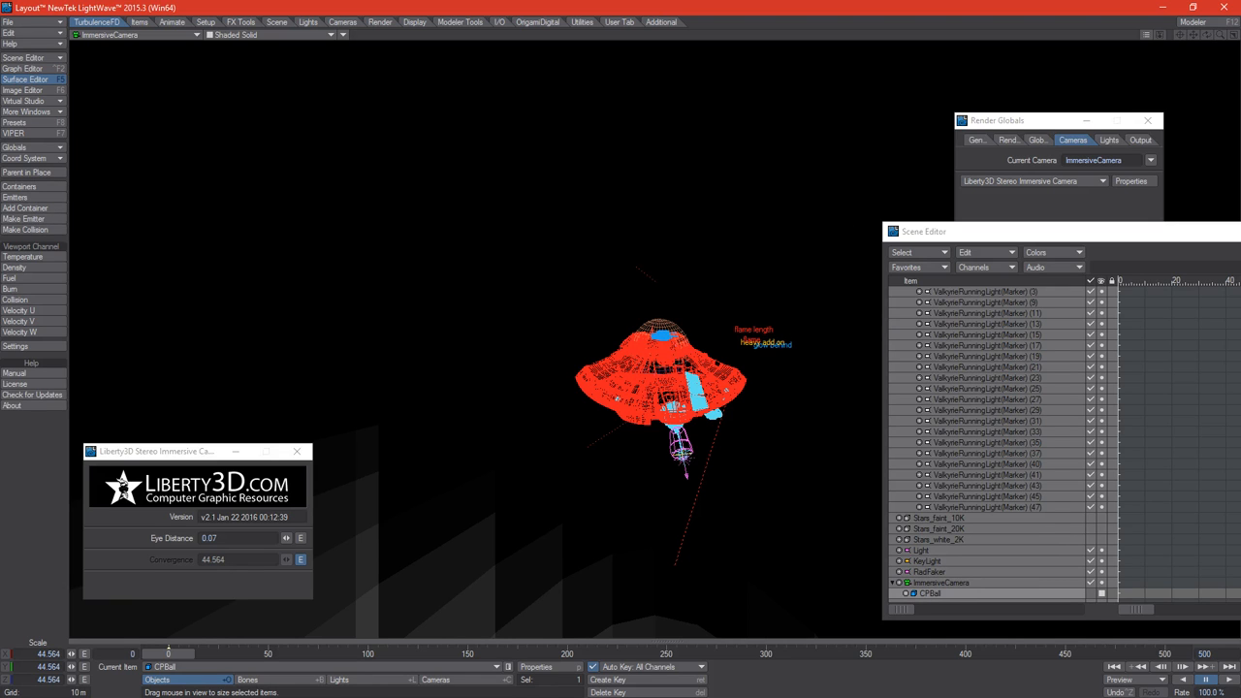
# Step: Compare CPBall's Default surface without and with Double Sided, keep it double-sided, and enable Smoothing
pyautogui.press('F5')
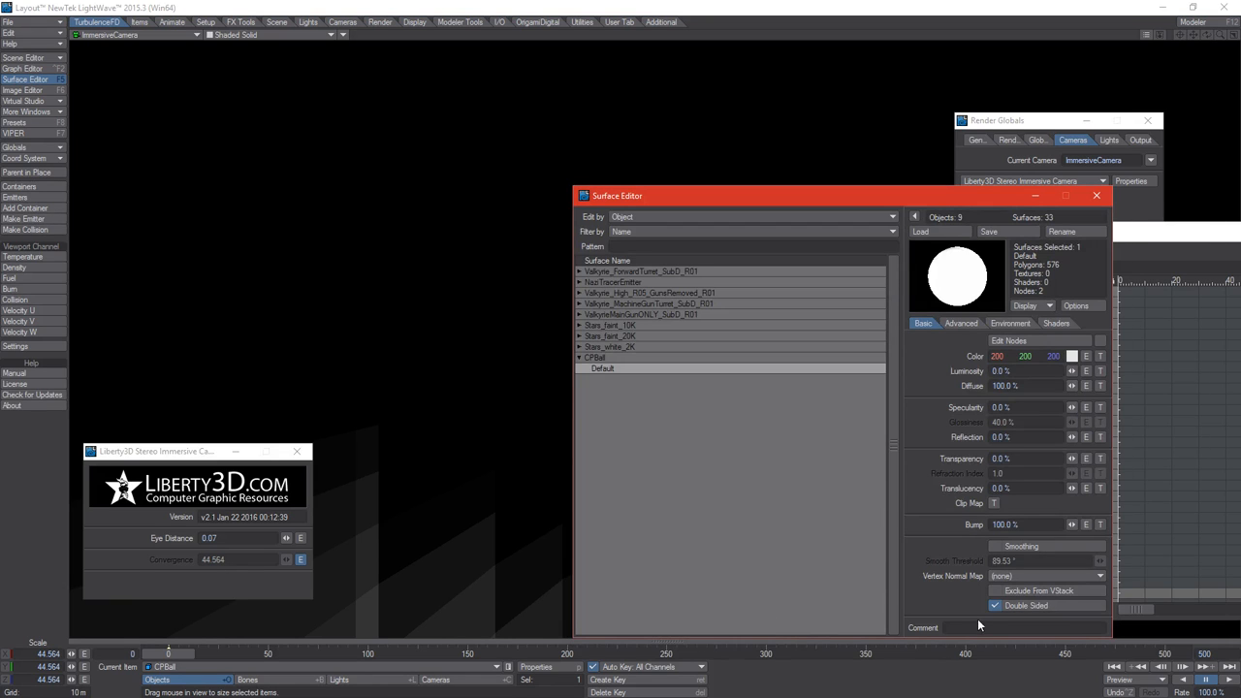
pyautogui.click(995, 606)
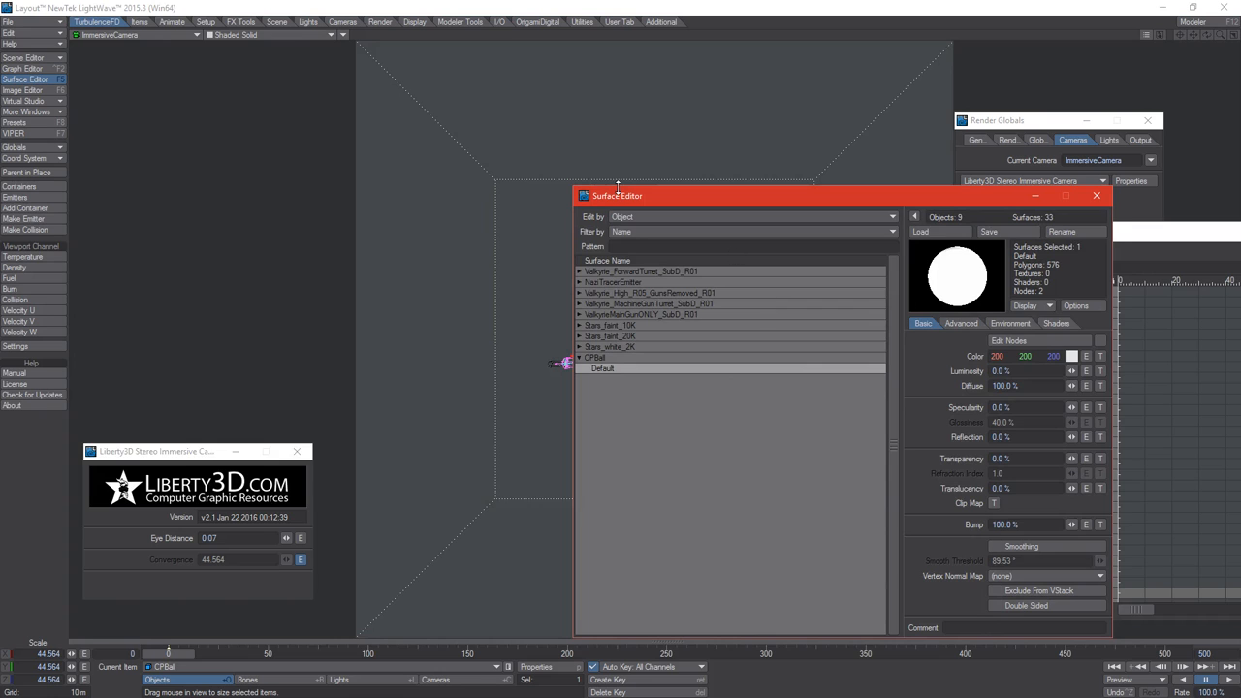
pyautogui.moveTo(575, 199); pyautogui.dragTo(790, 198)
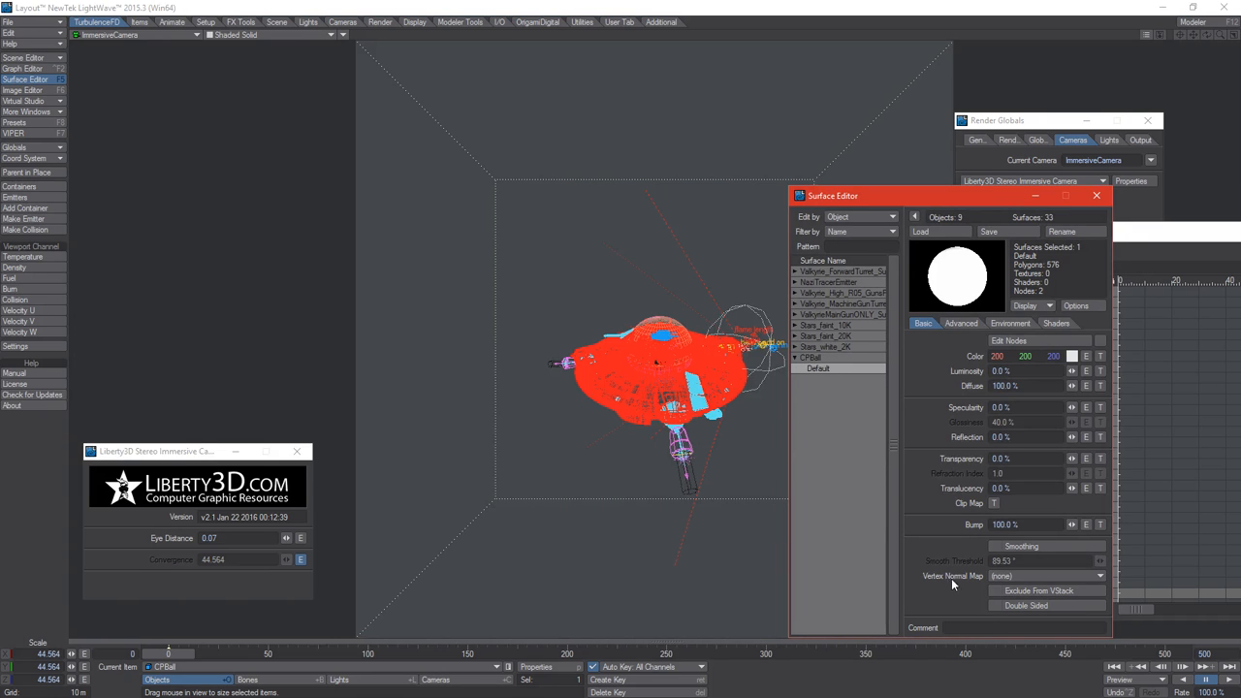
pyautogui.click(1008, 606)
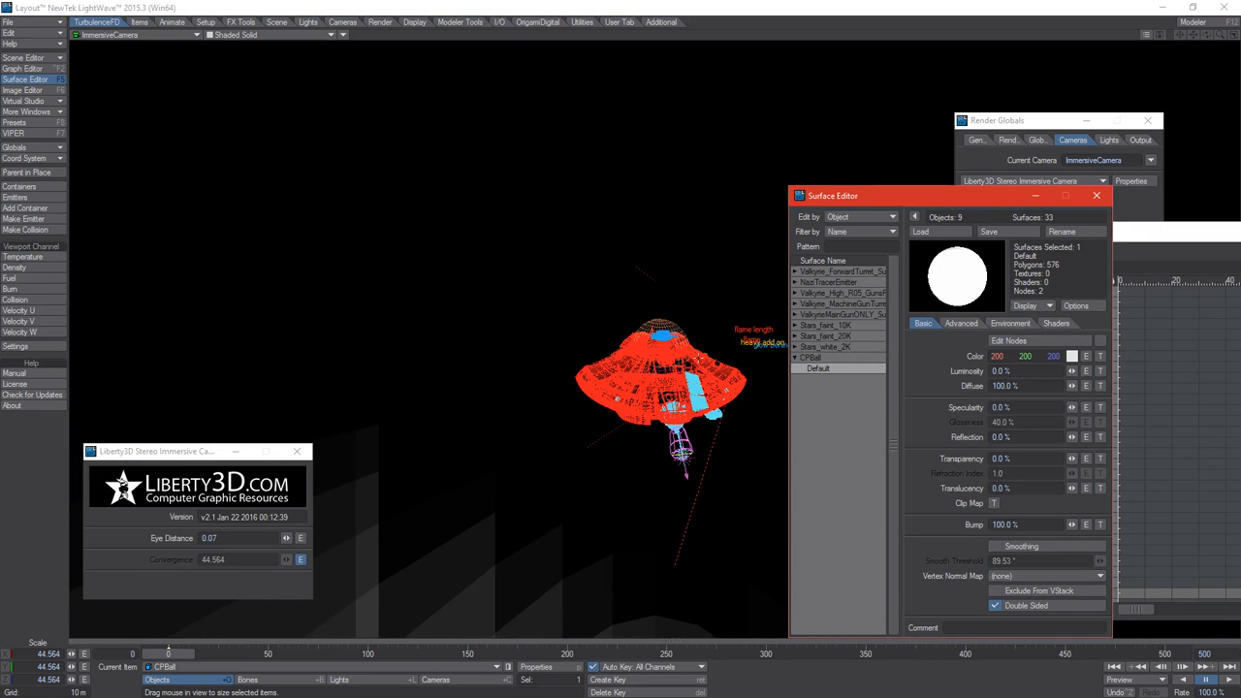
pyautogui.click(1013, 546)
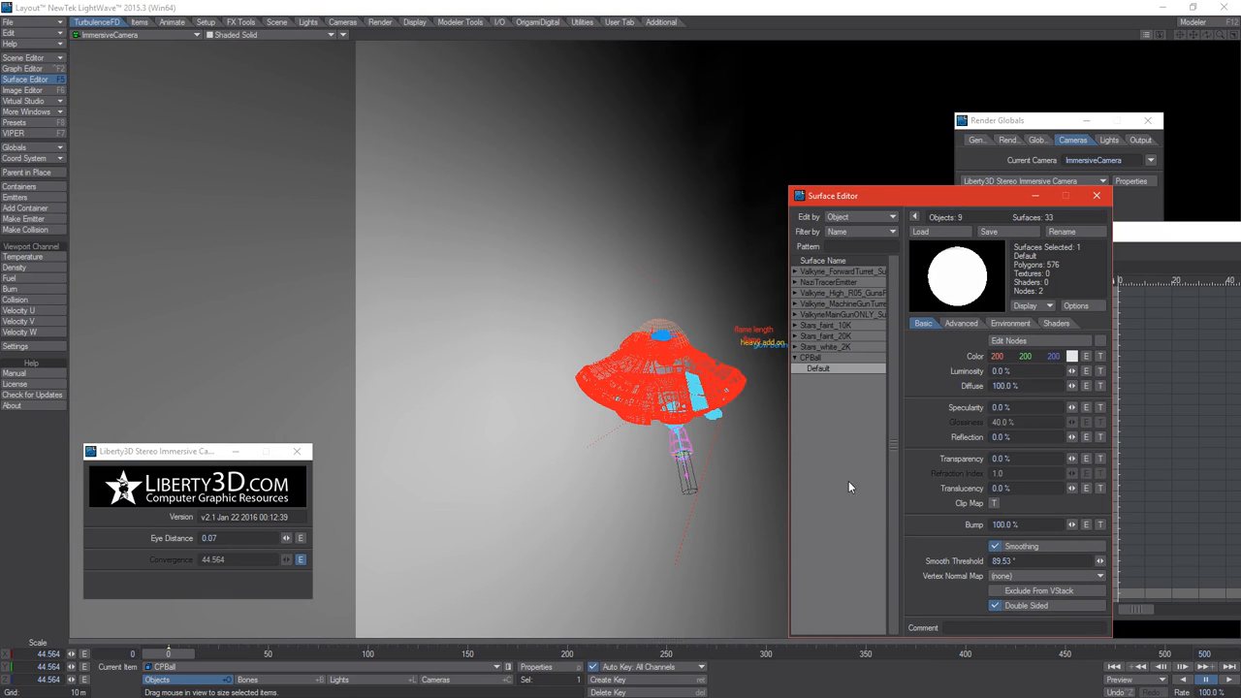
# Step: Set the CPBall Default surface to 0% Diffuse and 100% Luminosity
pyautogui.click(1040, 385)
pyautogui.write('0')
pyautogui.press('Tab')
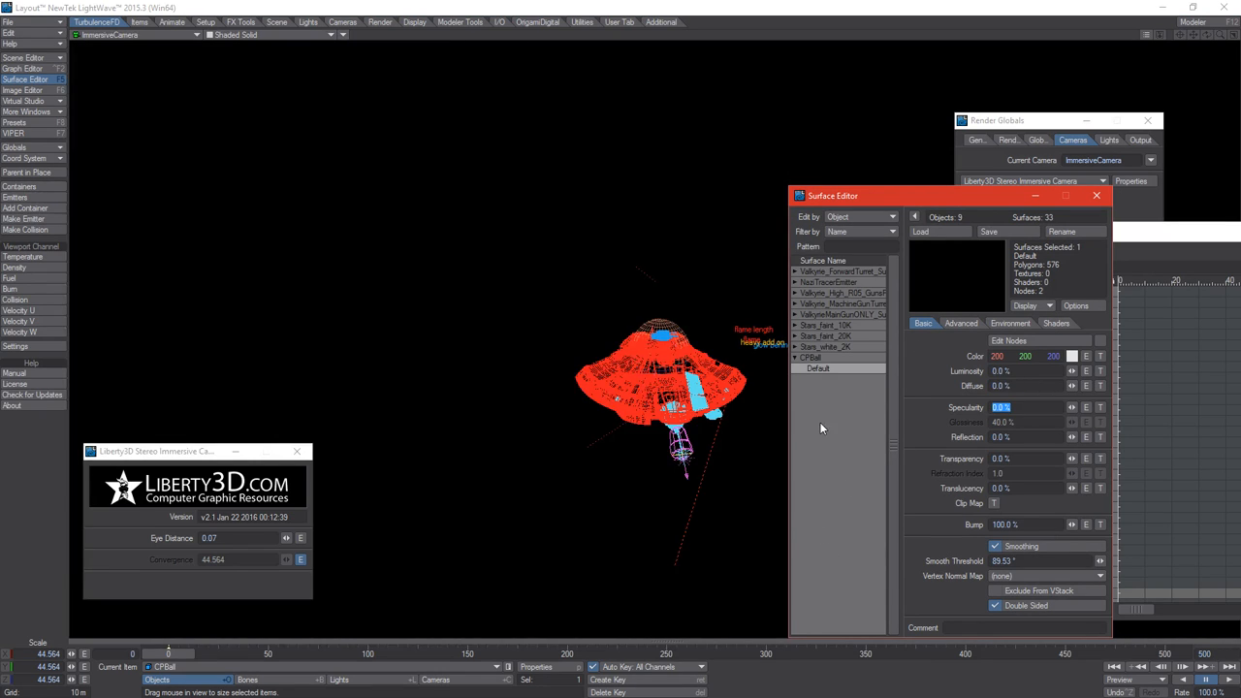
pyautogui.click(998, 372)
pyautogui.write('100')
pyautogui.press('Tab')
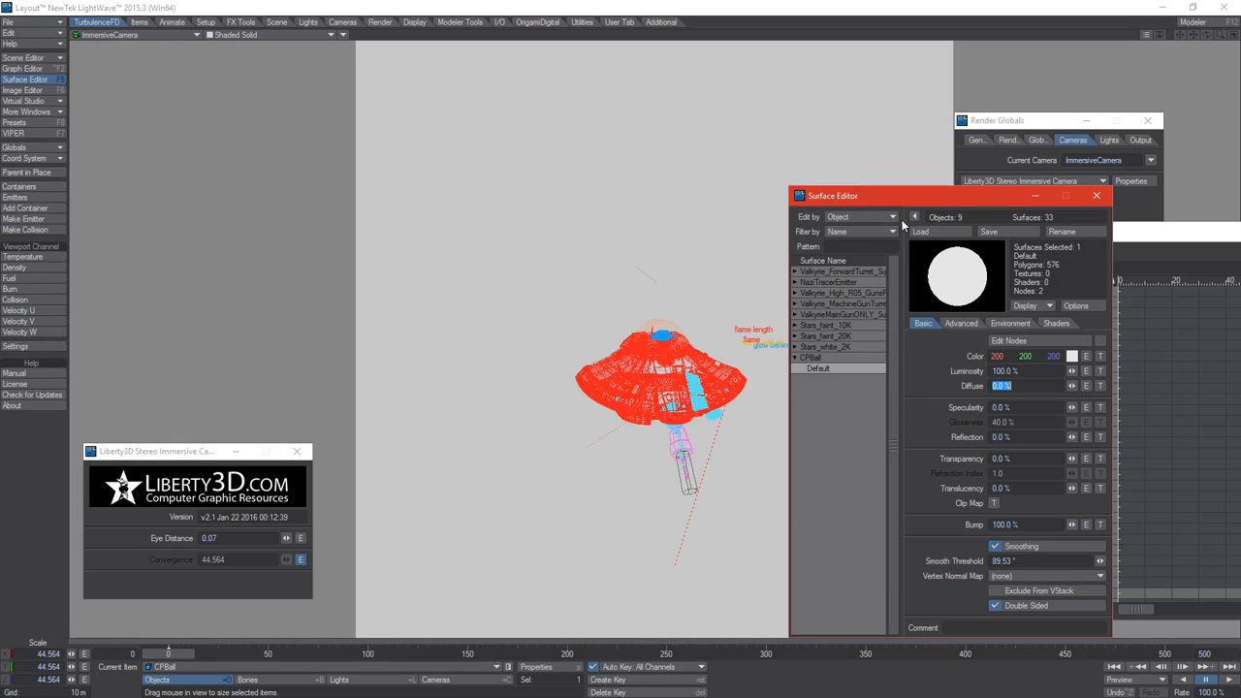
# Step: Move the Surface Editor and the stereo camera properties window clear of the ship and bring the Scene Editor forward
pyautogui.moveTo(912, 198); pyautogui.dragTo(1034, 175)
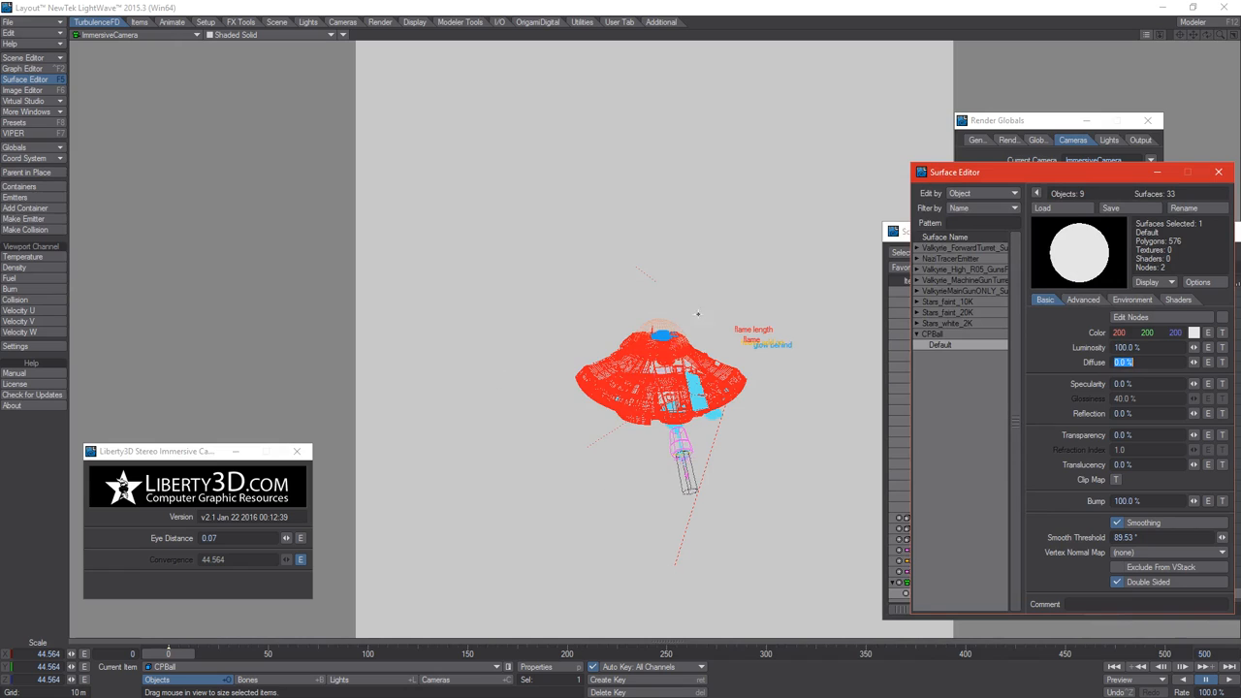
pyautogui.click(223, 577)
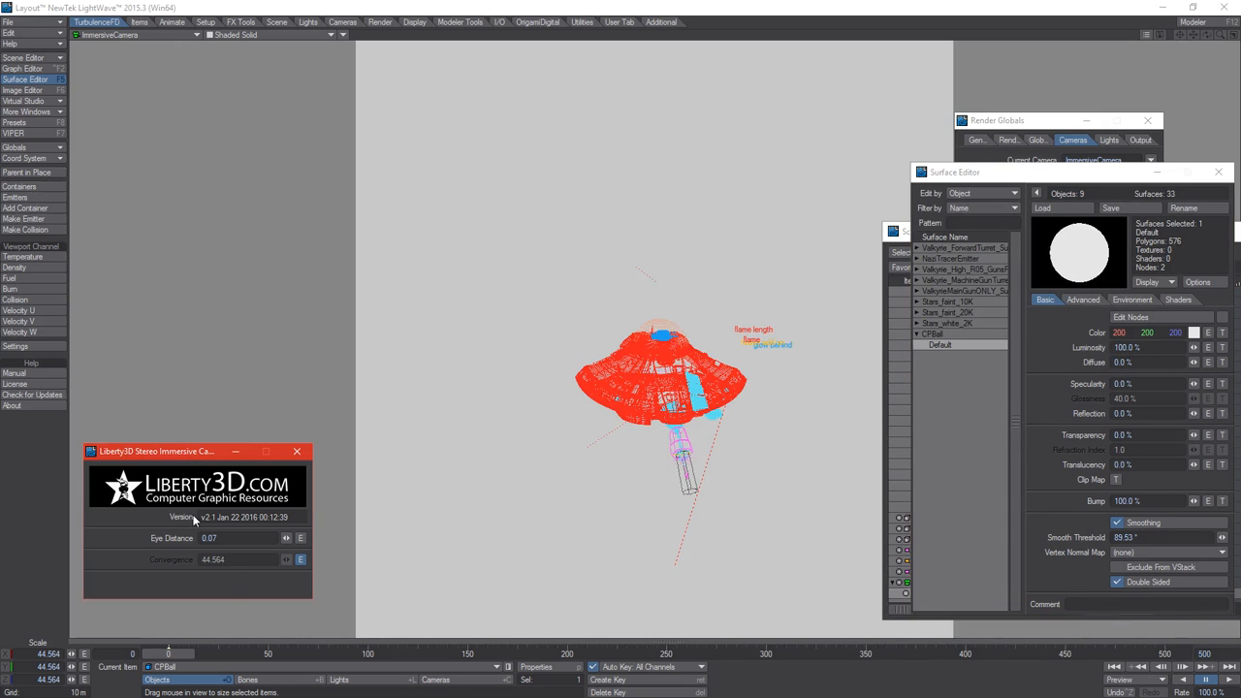
pyautogui.moveTo(166, 455); pyautogui.dragTo(167, 400)
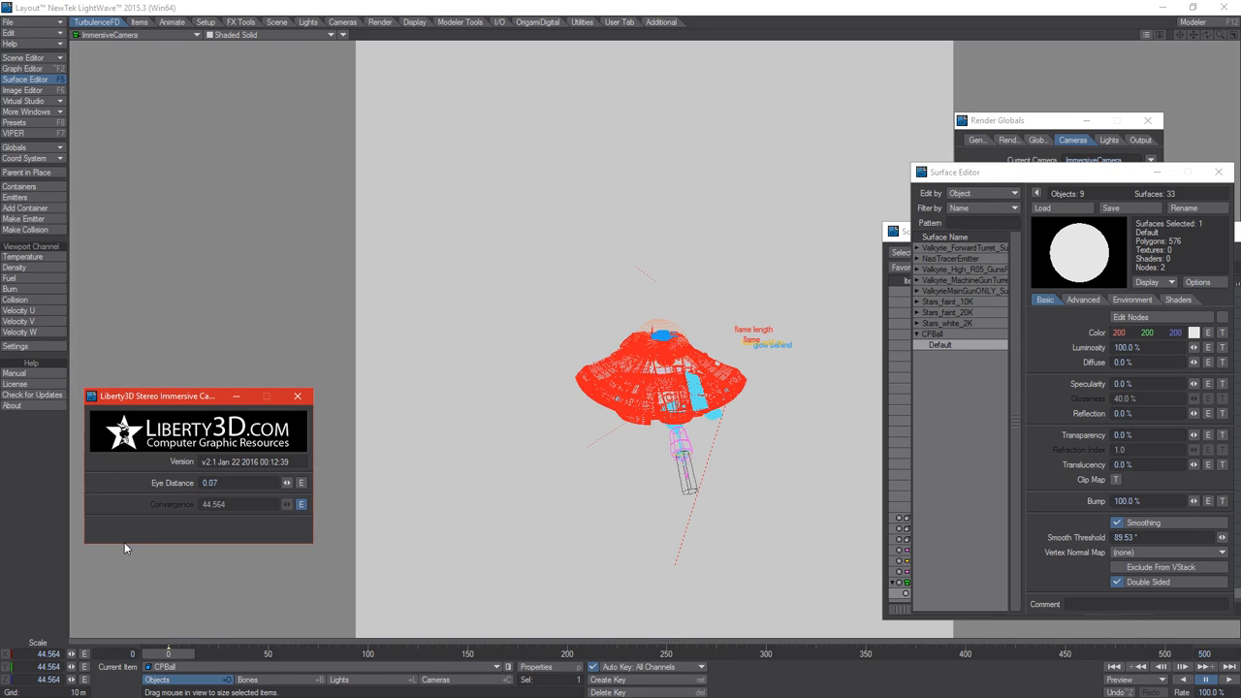
pyautogui.click(900, 609)
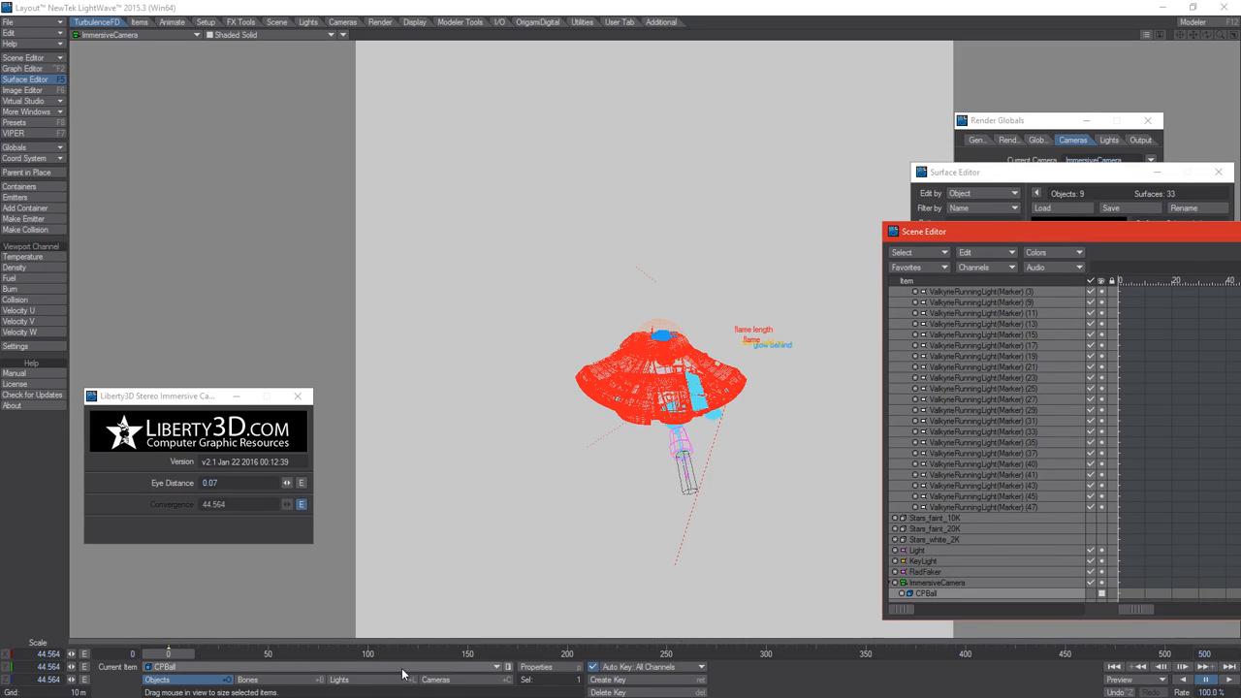
# Step: Move ImmersiveCamera to about X -42.5 m, Y 775 mm and Z 604 mm so it views the ship more from the side
pyautogui.click(435, 680)
pyautogui.press('t')
pyautogui.moveTo(497, 514); pyautogui.dragTo(498, 594, button='right')
pyautogui.moveTo(497, 593)
pyautogui.mouseDown()
pyautogui.moveTo(427, 593)
pyautogui.moveTo(570, 588)
pyautogui.moveTo(514, 590)
pyautogui.mouseUp()
pyautogui.moveTo(518, 473); pyautogui.dragTo(518, 378, button='right')
pyautogui.moveTo(518, 377); pyautogui.dragTo(572, 410)
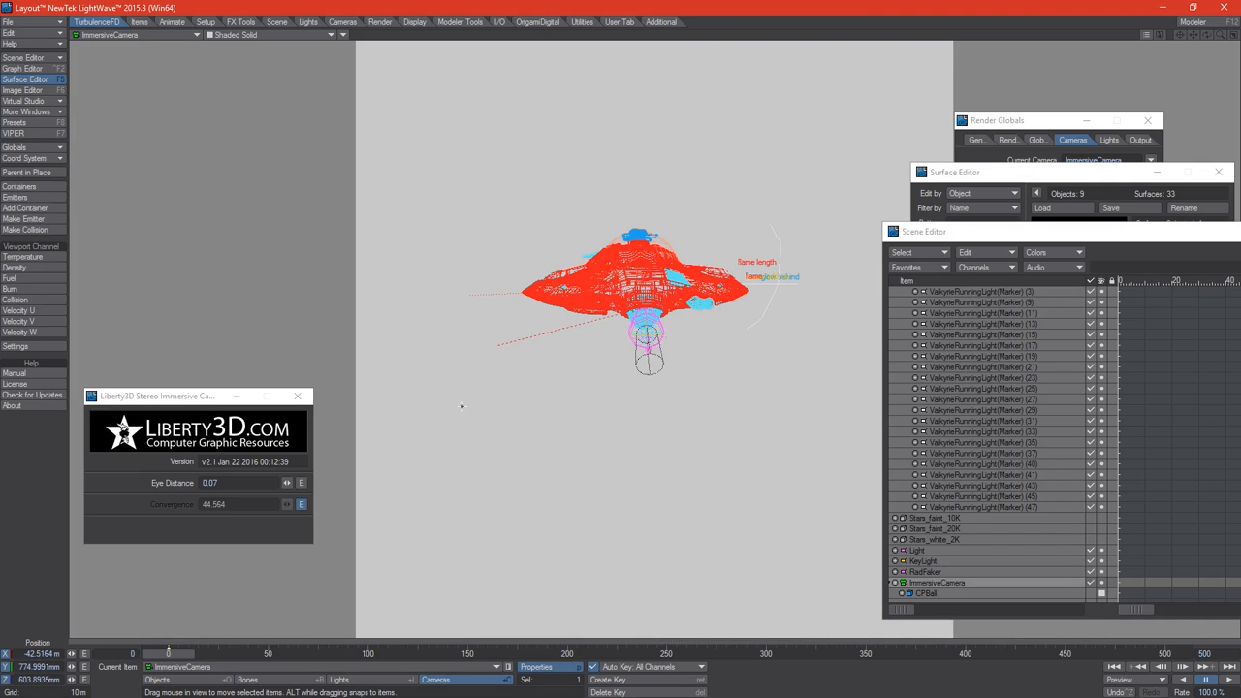
# Step: Switch the ImmersiveCamera viewport to VPR and render the current frame
pyautogui.click(279, 34)
pyautogui.click(272, 86)
pyautogui.moveTo(968, 234); pyautogui.dragTo(911, 235)
pyautogui.press('F9')
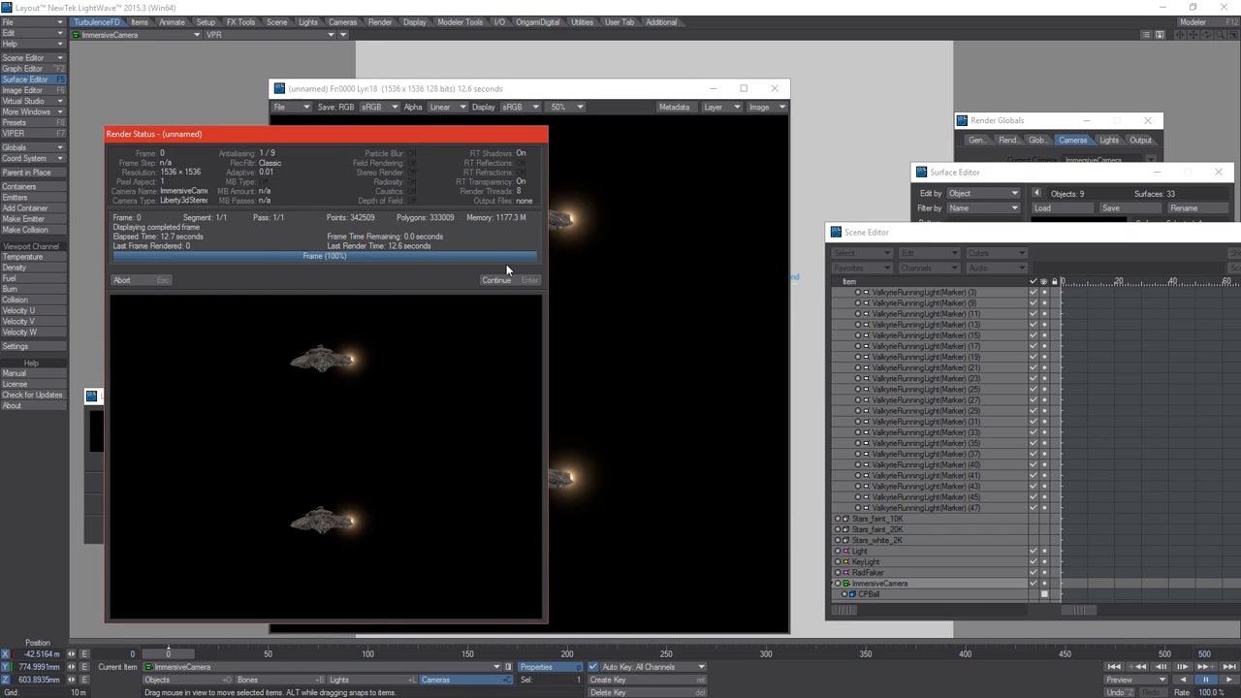
pyautogui.click(498, 281)
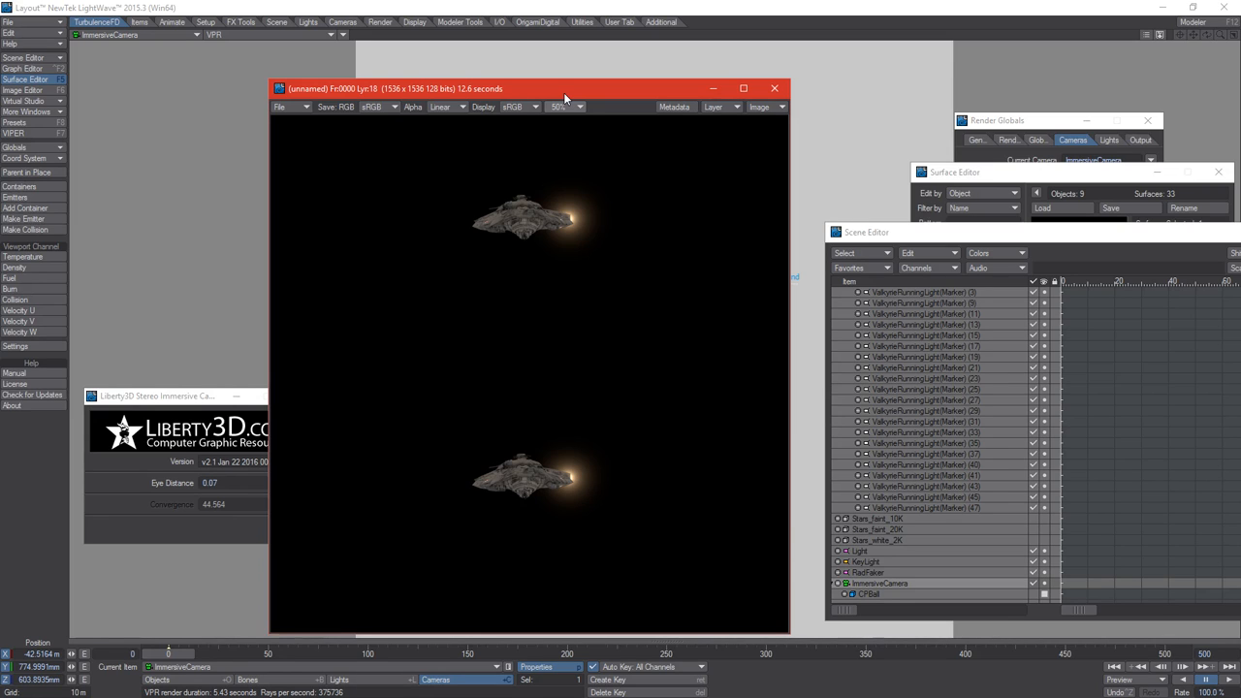
# Step: Arrange the rendered image beside the stereo camera settings and examine both eye views alongside Eye Distance and Convergence
pyautogui.moveTo(563, 92); pyautogui.dragTo(488, 80)
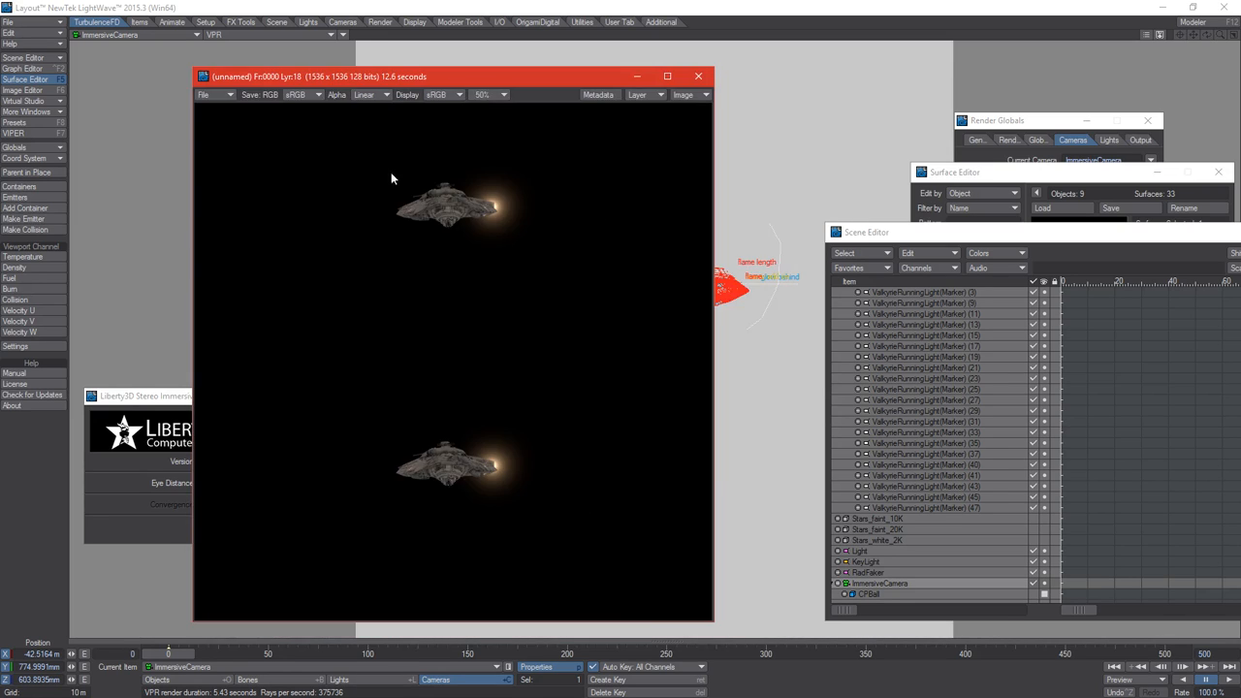
pyautogui.click(137, 456)
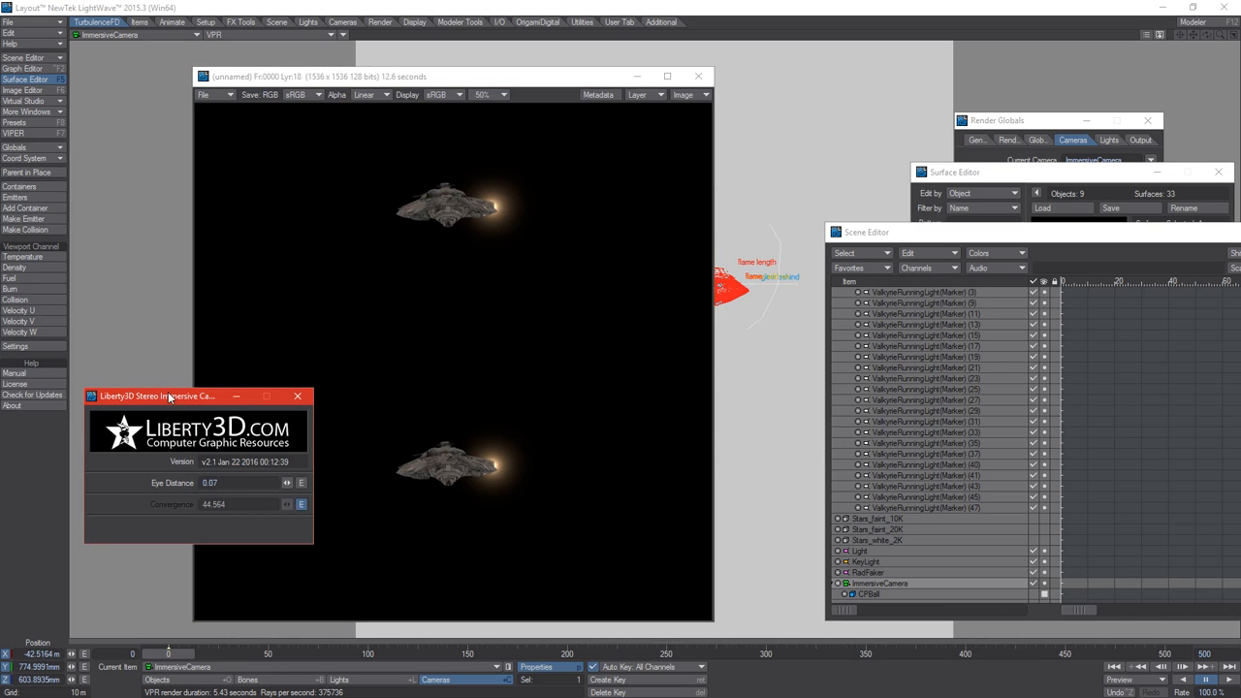
pyautogui.moveTo(173, 397); pyautogui.dragTo(190, 329)
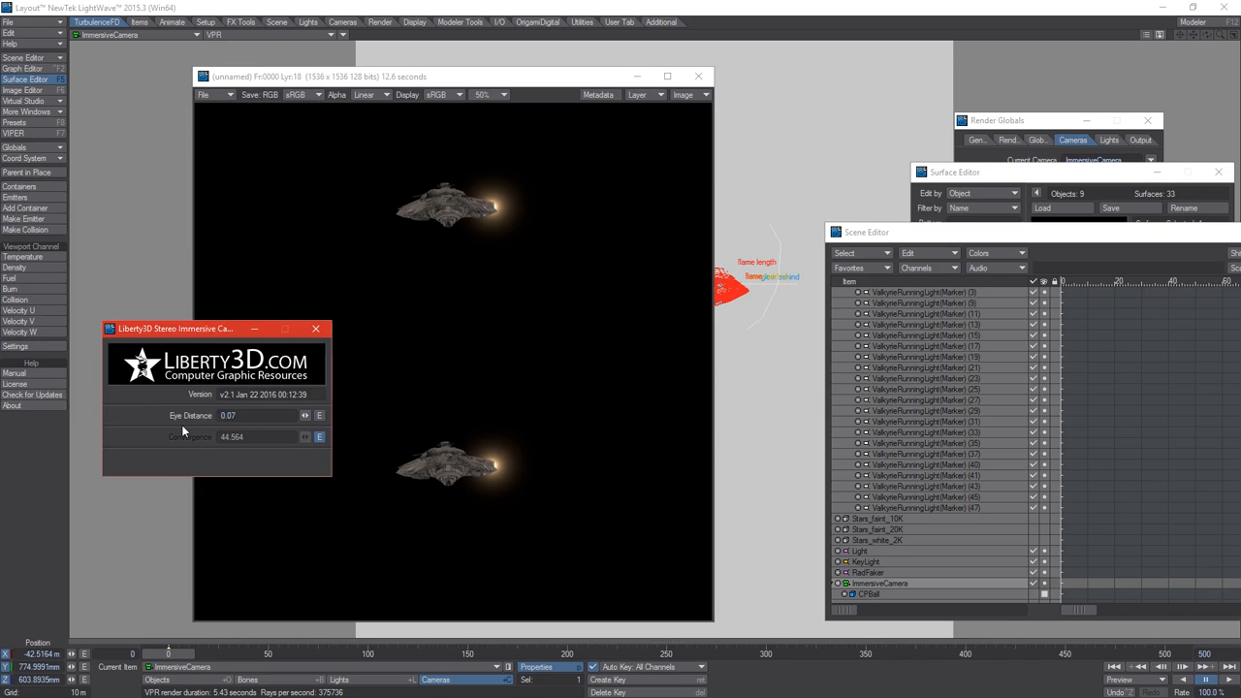
pyautogui.moveTo(185, 328); pyautogui.dragTo(171, 354)
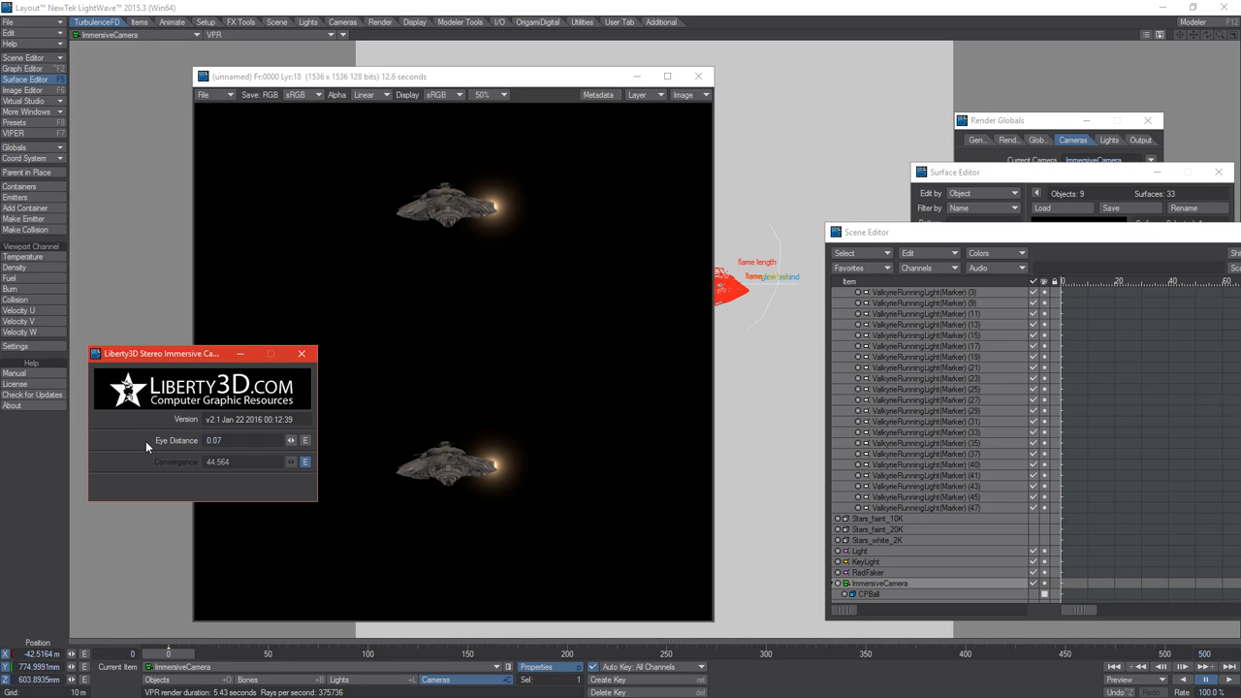
pyautogui.moveTo(155, 357); pyautogui.dragTo(145, 416)
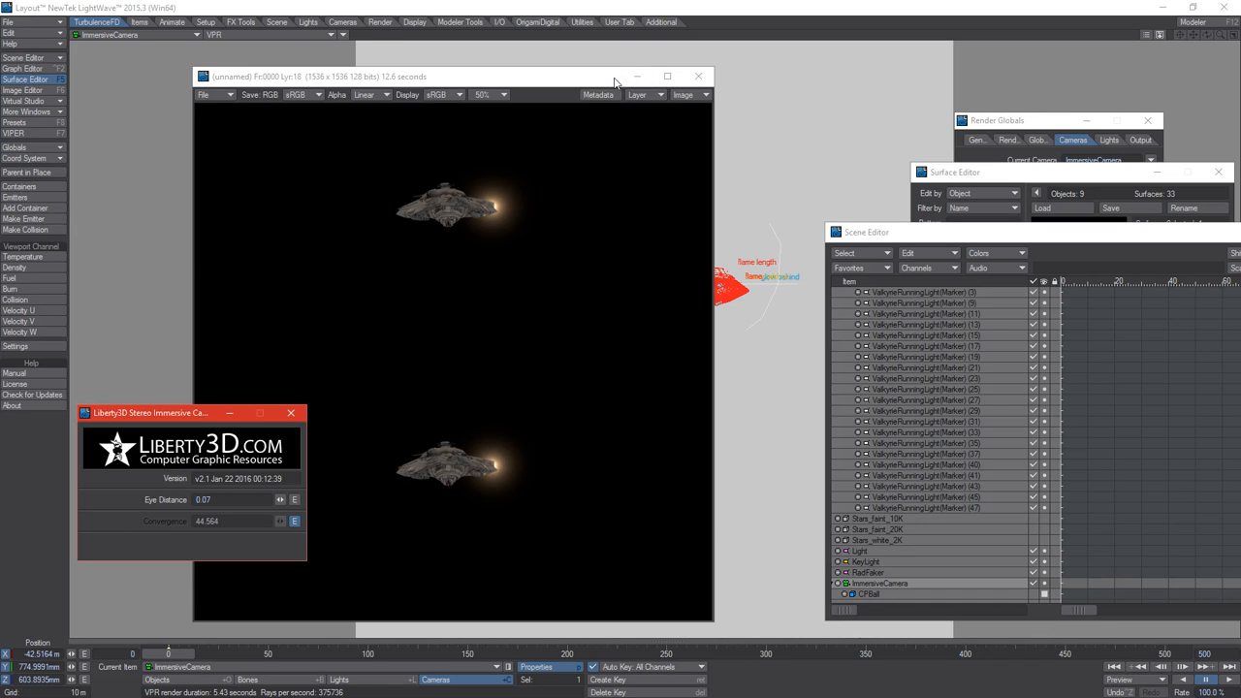
pyautogui.moveTo(582, 75); pyautogui.dragTo(1147, 109)
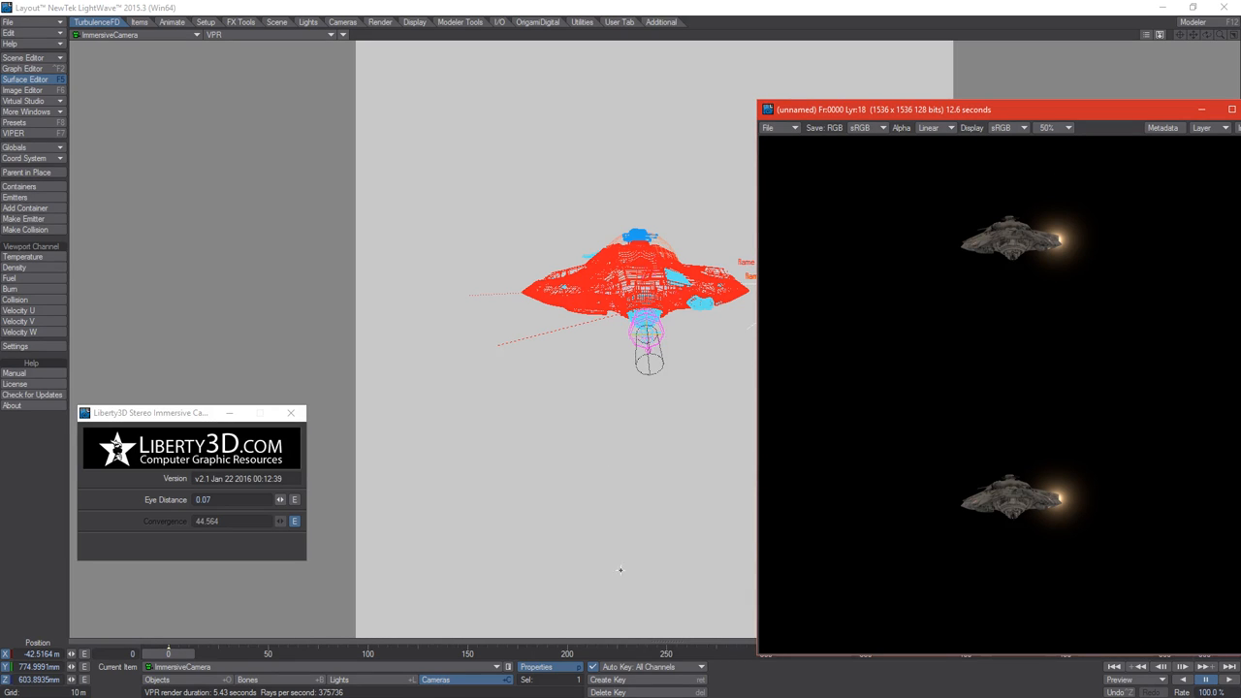
pyautogui.click(170, 656)
pyautogui.moveTo(171, 654)
pyautogui.mouseDown()
pyautogui.moveTo(618, 654)
pyautogui.moveTo(162, 659)
pyautogui.mouseUp()
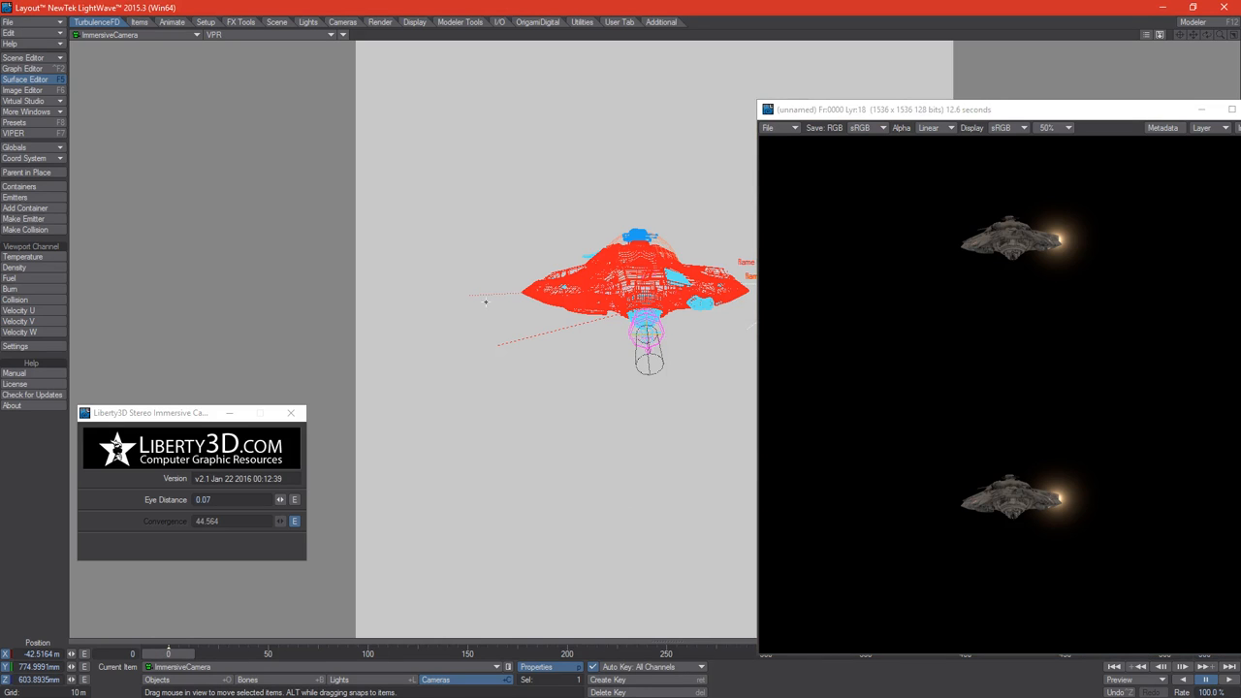
pyautogui.moveTo(951, 110); pyautogui.dragTo(791, 88)
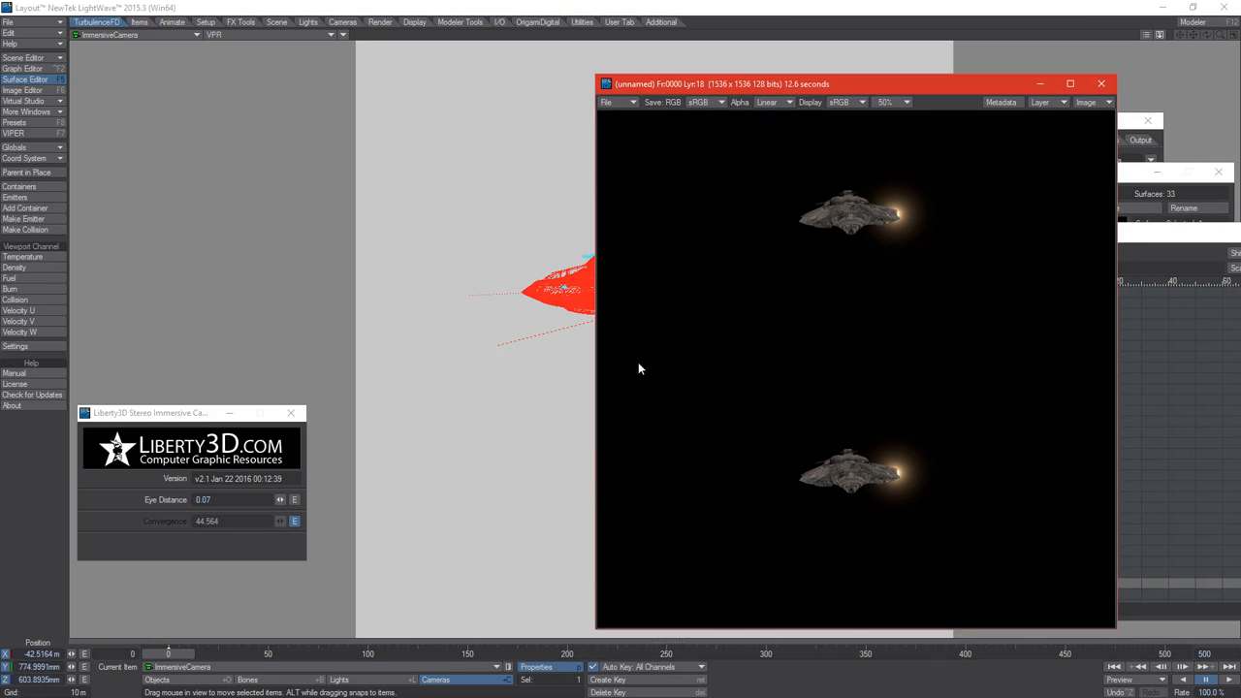